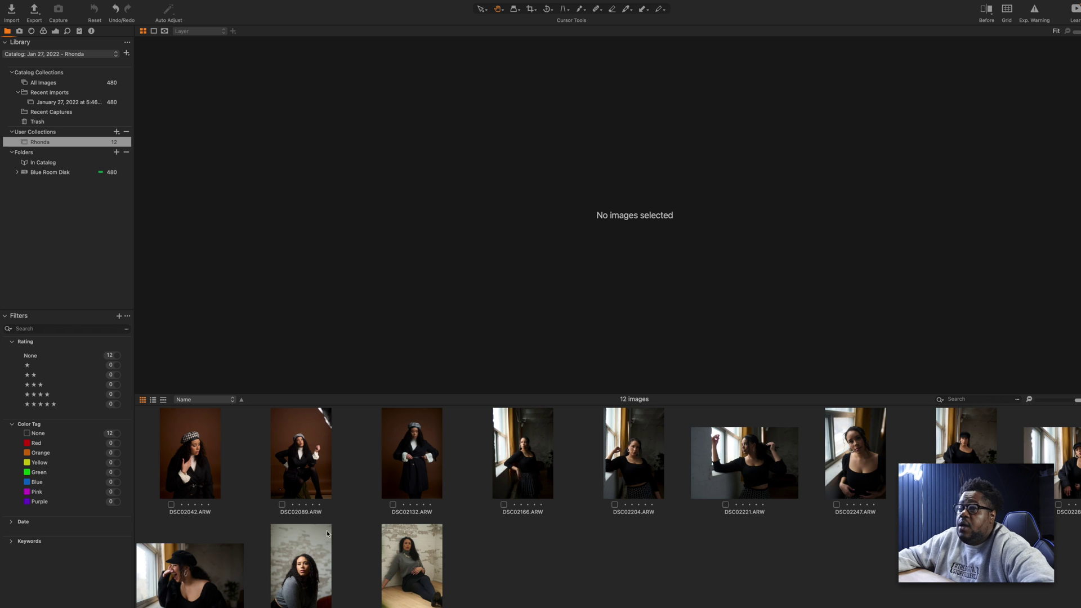
Look through the portraits in the Rhonda collection to compare the unedited shots
left_click(192, 461)
left_click(304, 461)
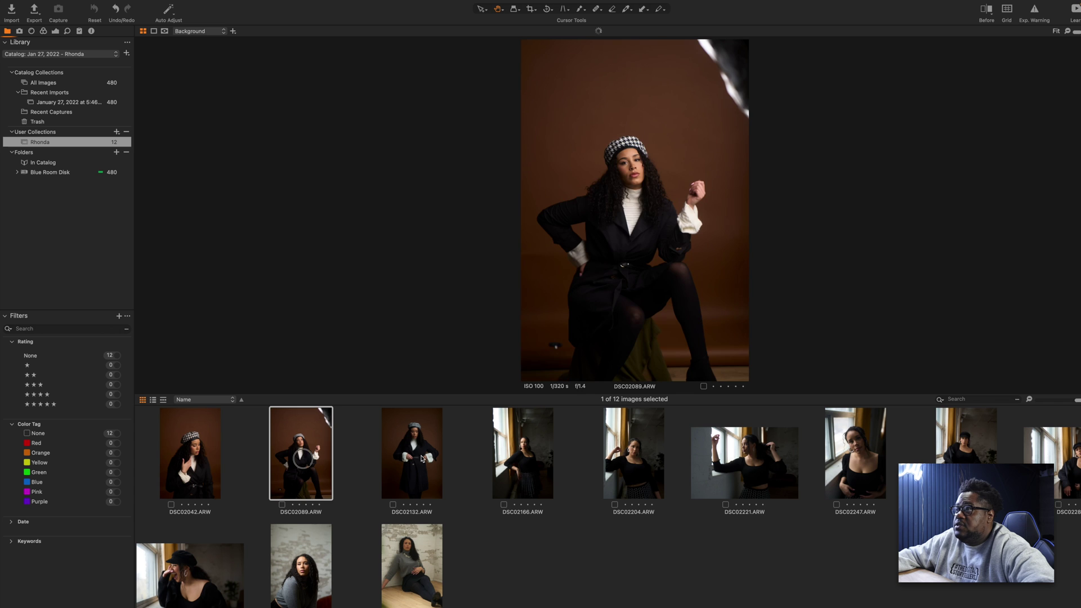
left_click(518, 456)
key("Down")
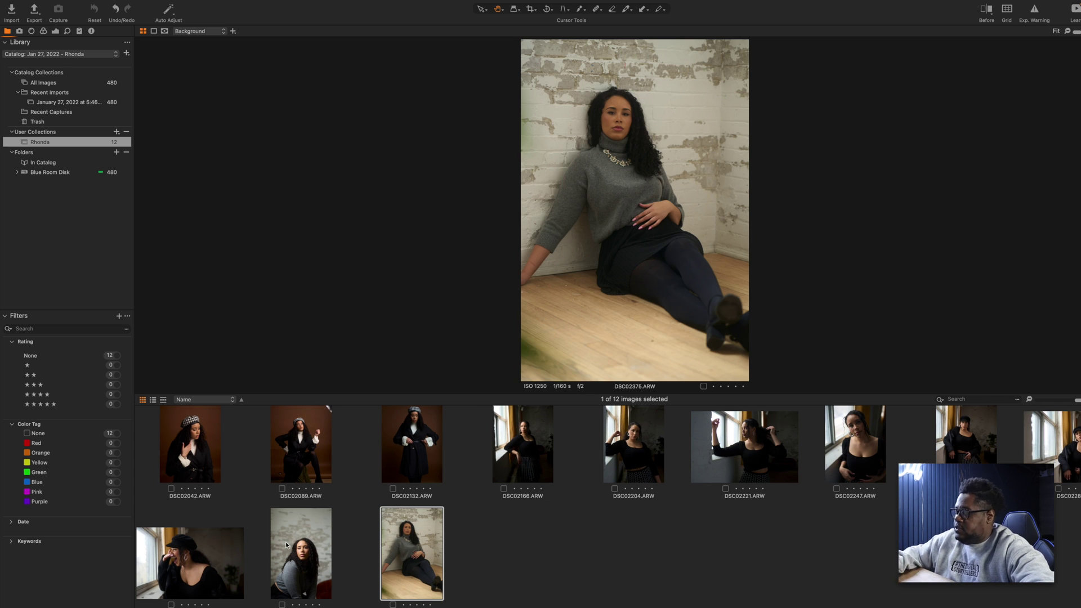
key("Left")
key("Left")
key("Left")
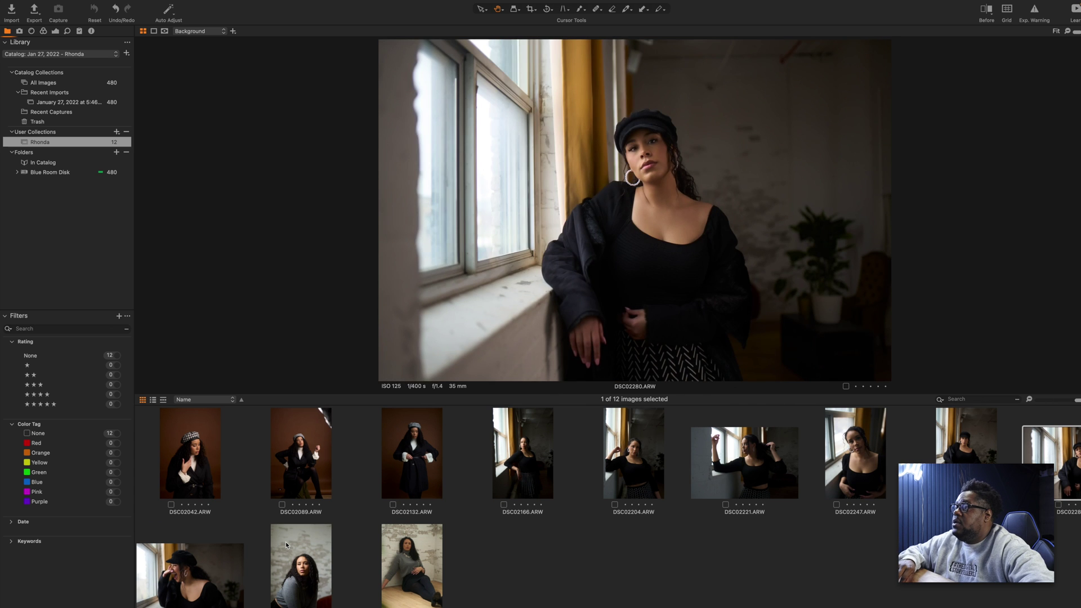
key("Left")
key("Left")
key("Left")
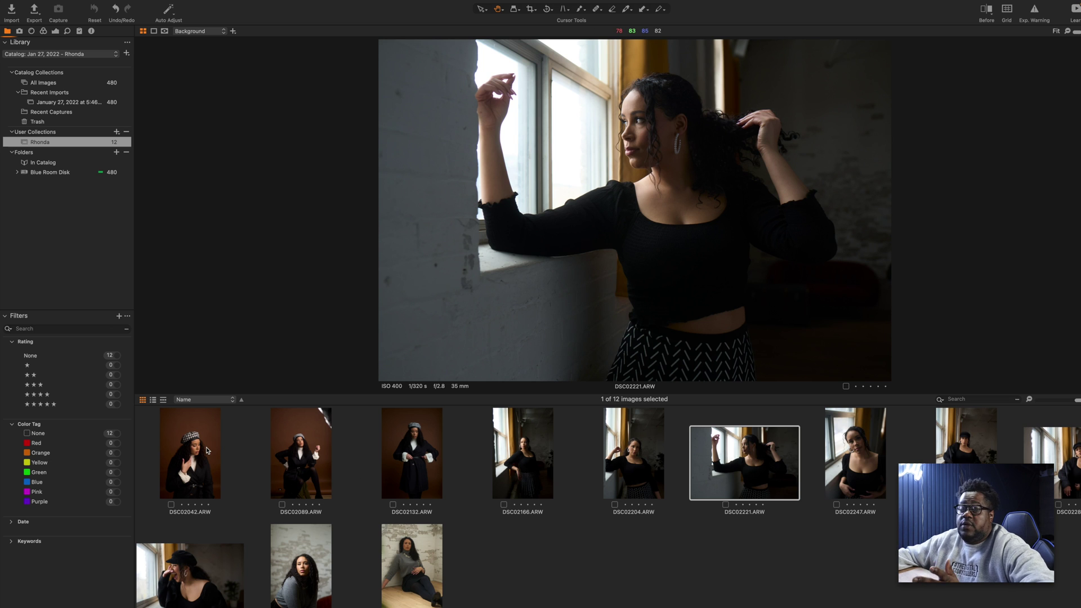
Apply the custom Day Preset style to the seated studio portrait DSC02089.ARW
left_click(307, 442)
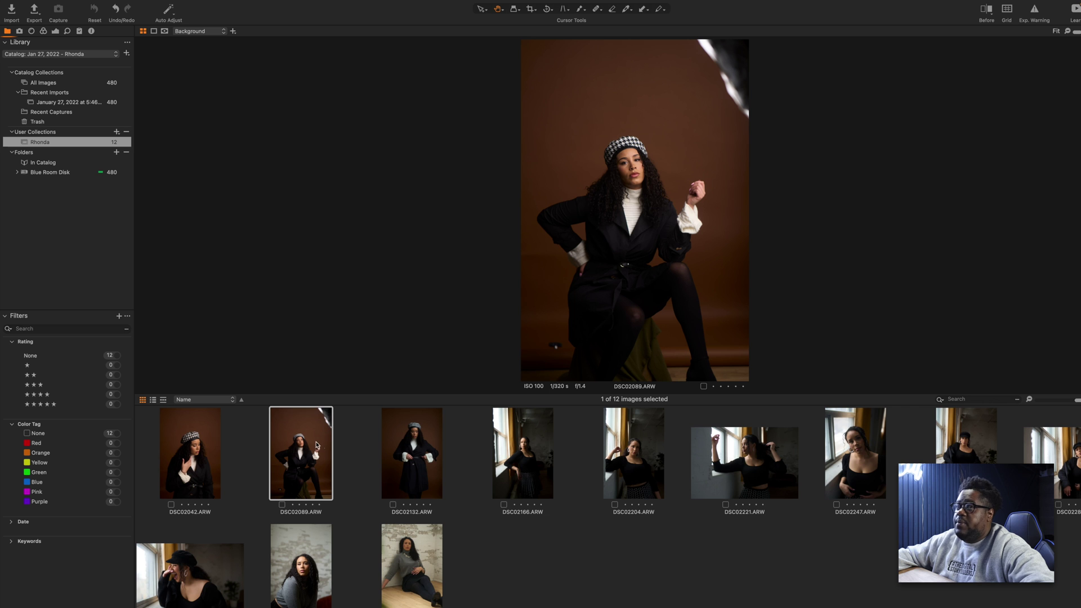
left_click(150, 2)
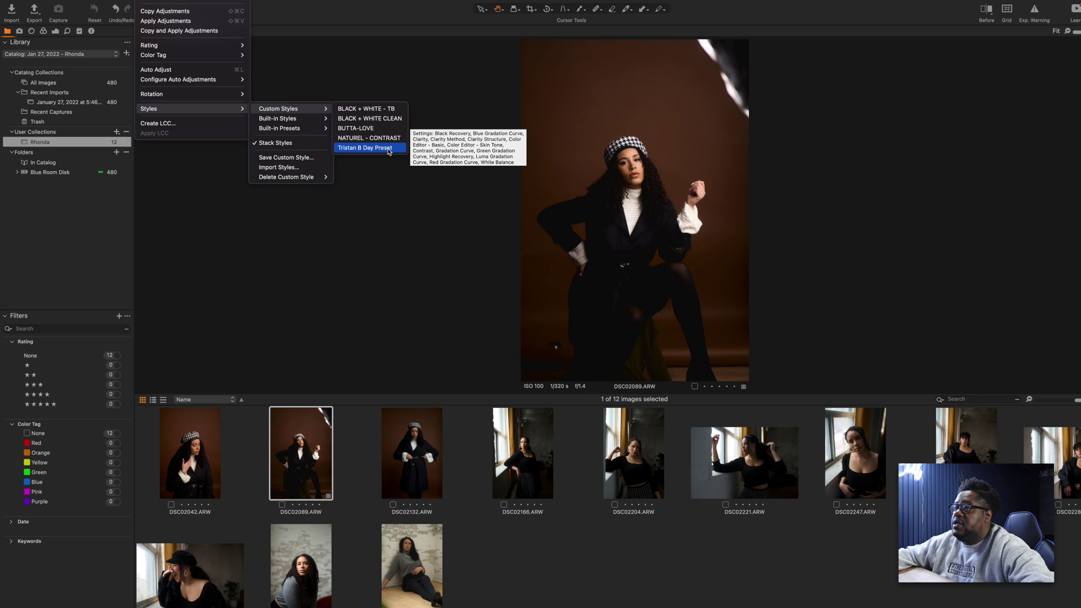
left_click(388, 148)
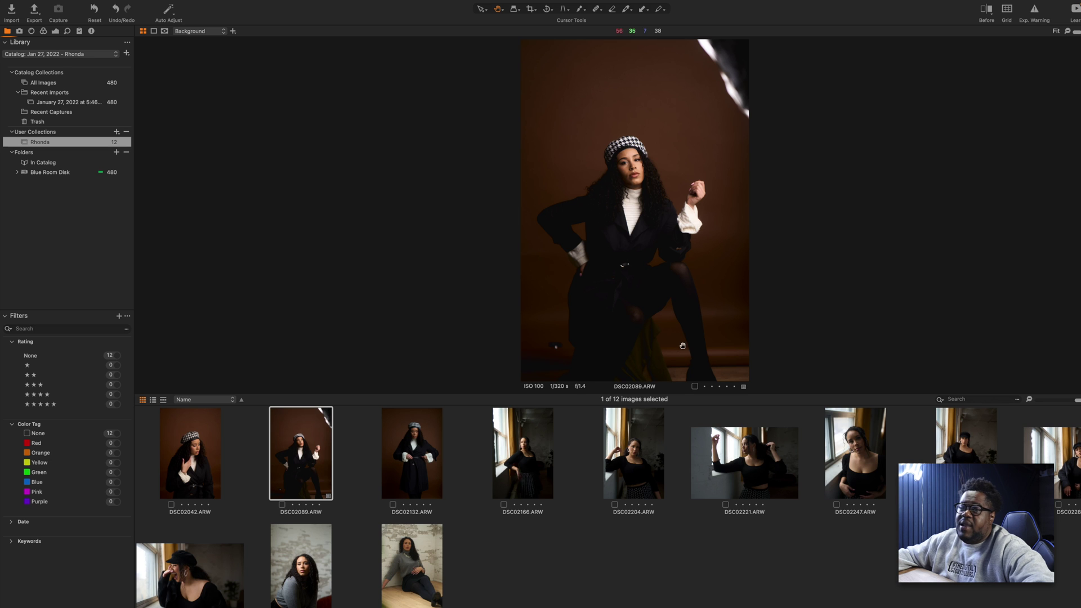
Raise the portrait's Exposure to 0.51 and its High Dynamic Range Black to 13
left_click(56, 31)
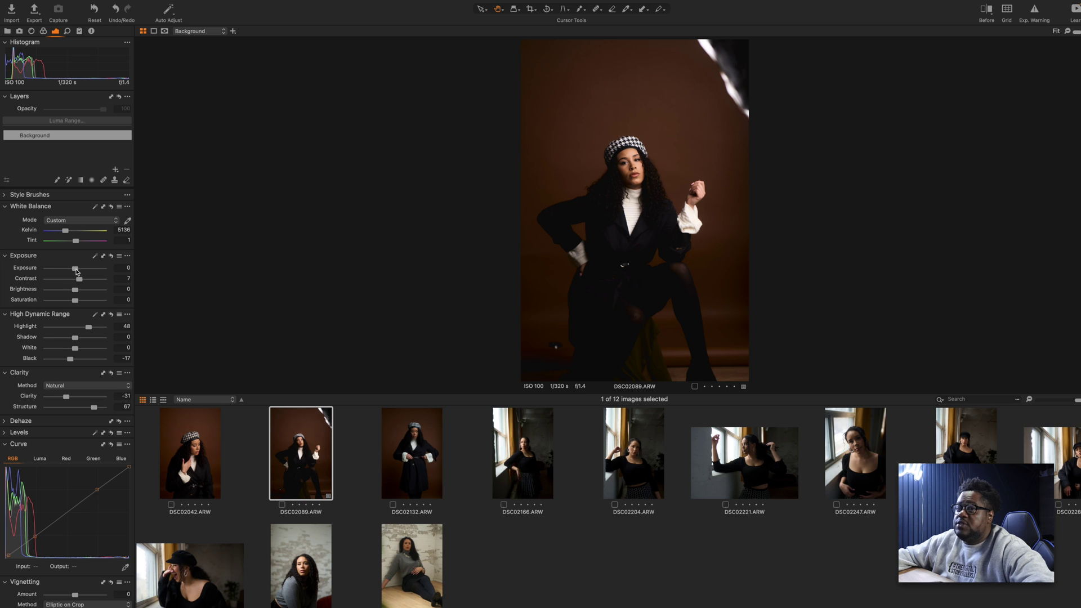
left_click_drag(72, 271, 79, 272)
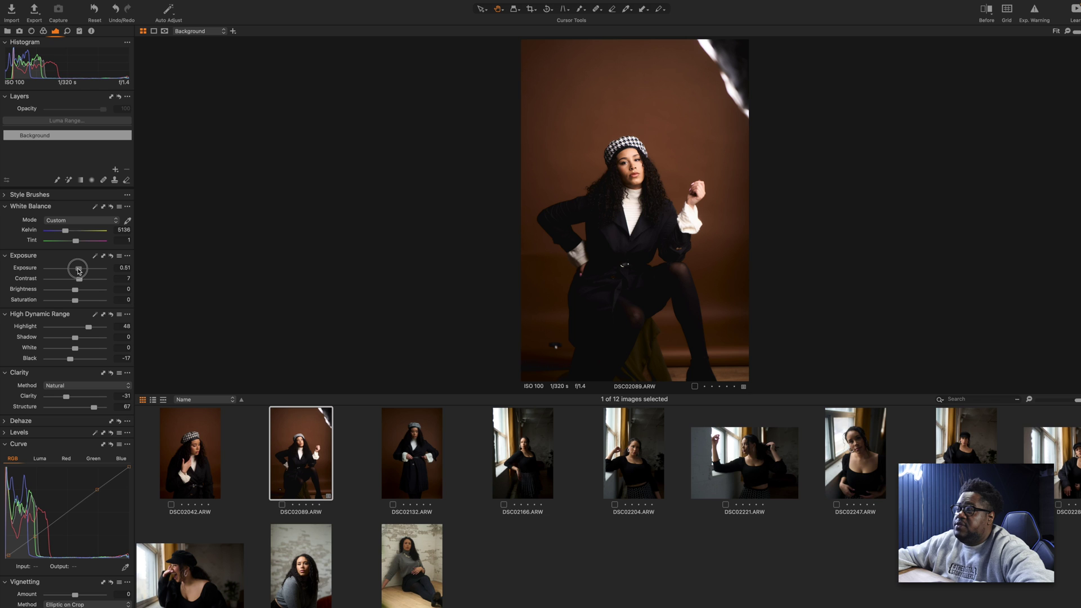
left_click_drag(79, 272, 79, 271)
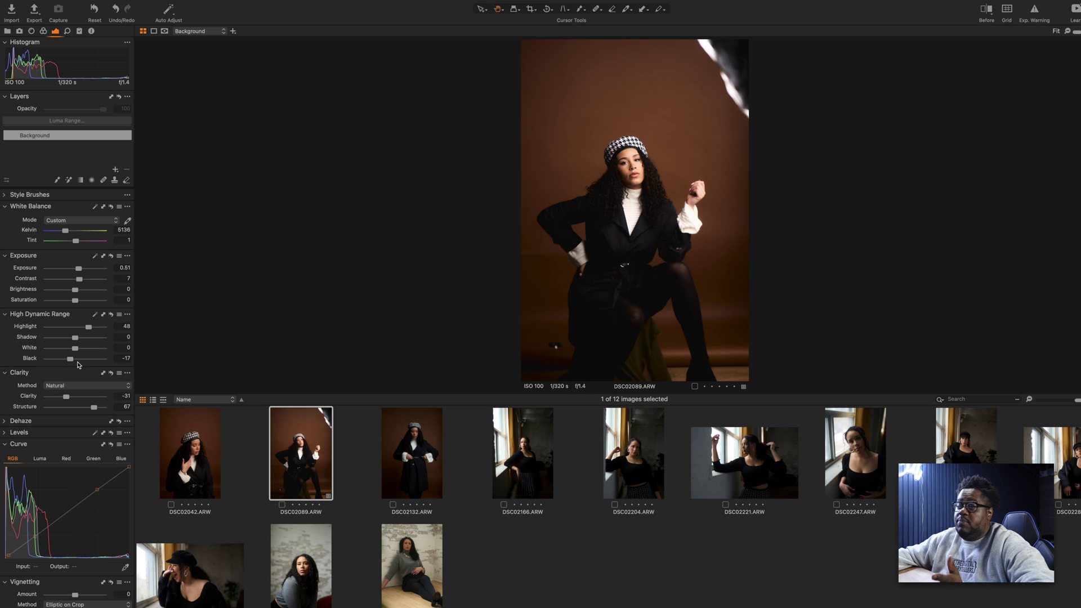
left_click_drag(71, 358, 78, 359)
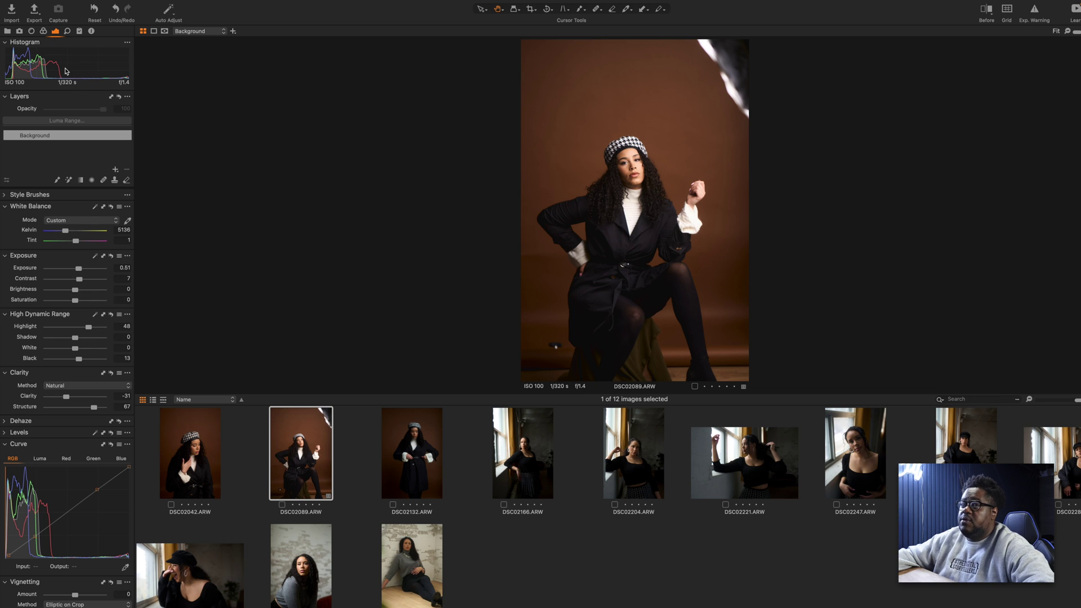
Sample the subject's skin as the Skin Tone colour range, then set the Hue amount to 4.5 and Lightness to -7.1
left_click(43, 32)
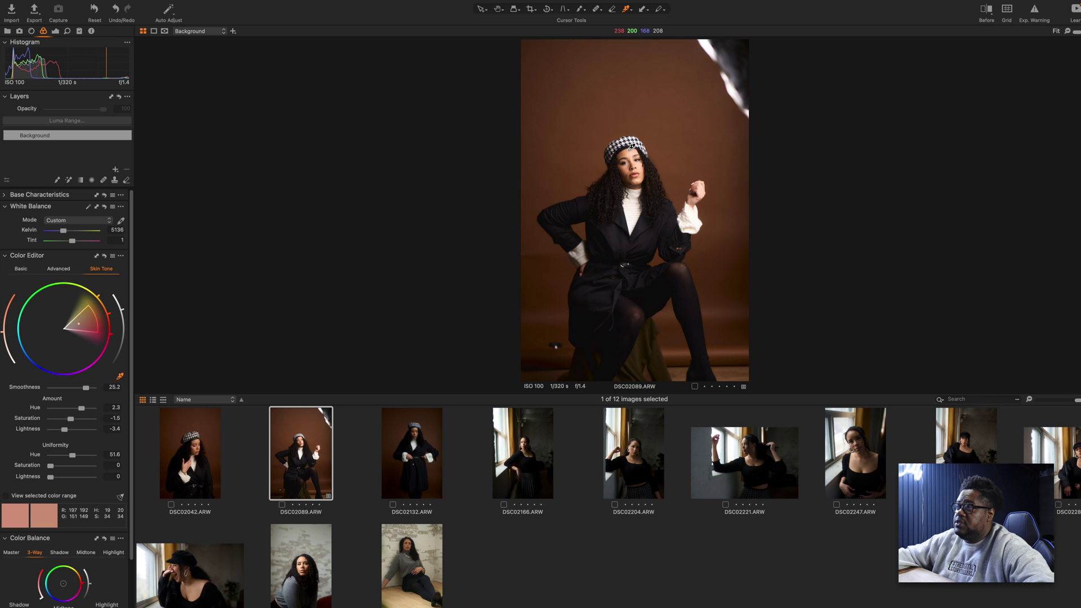
key("super+z")
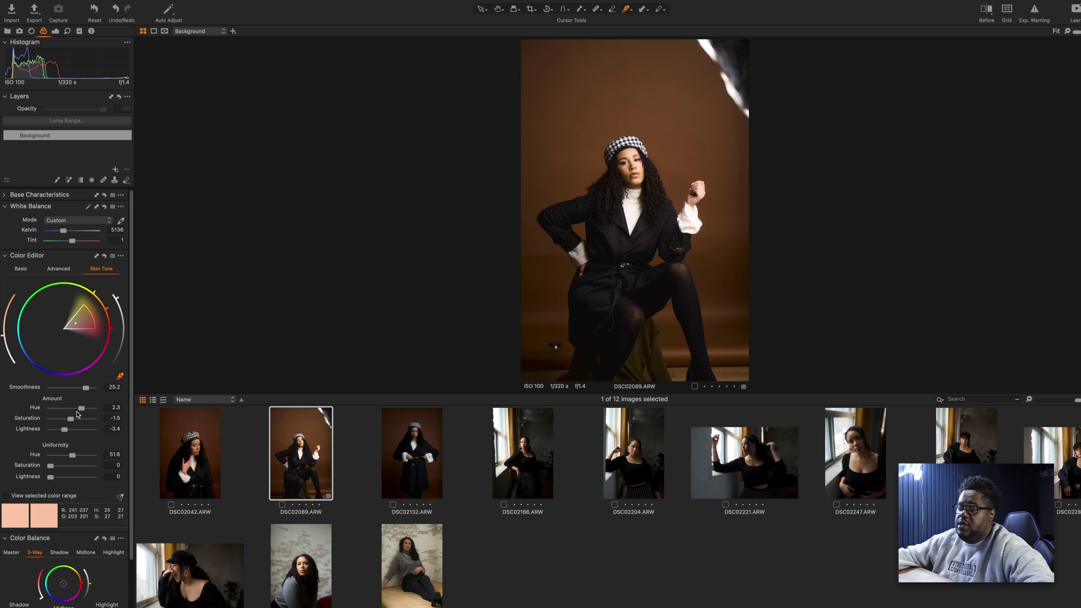
key("super+shift+z")
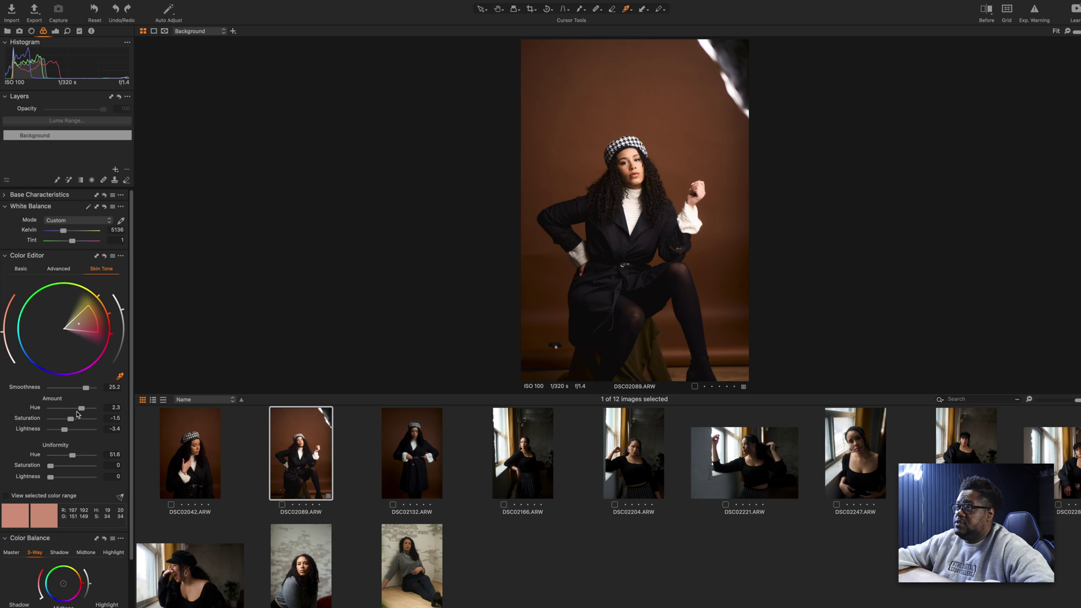
key("super+z")
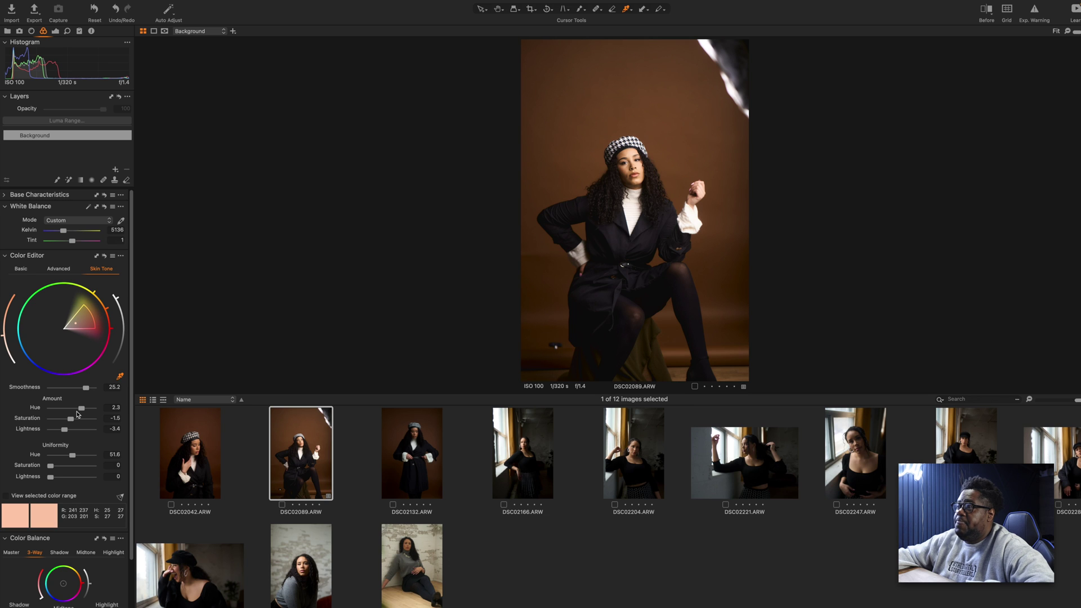
key("super+shift+z")
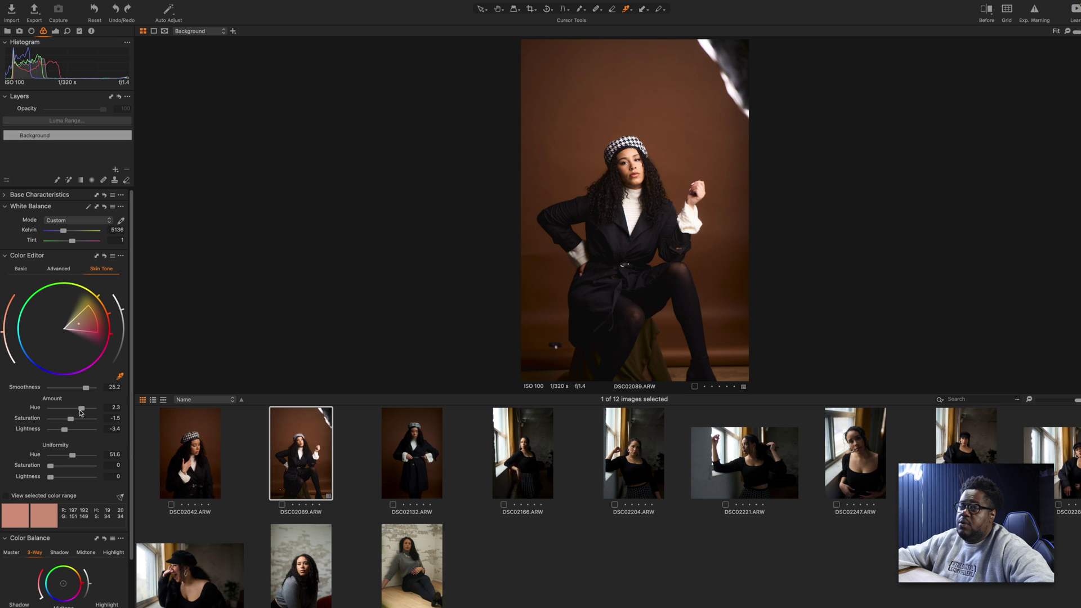
left_click_drag(80, 412, 57, 431)
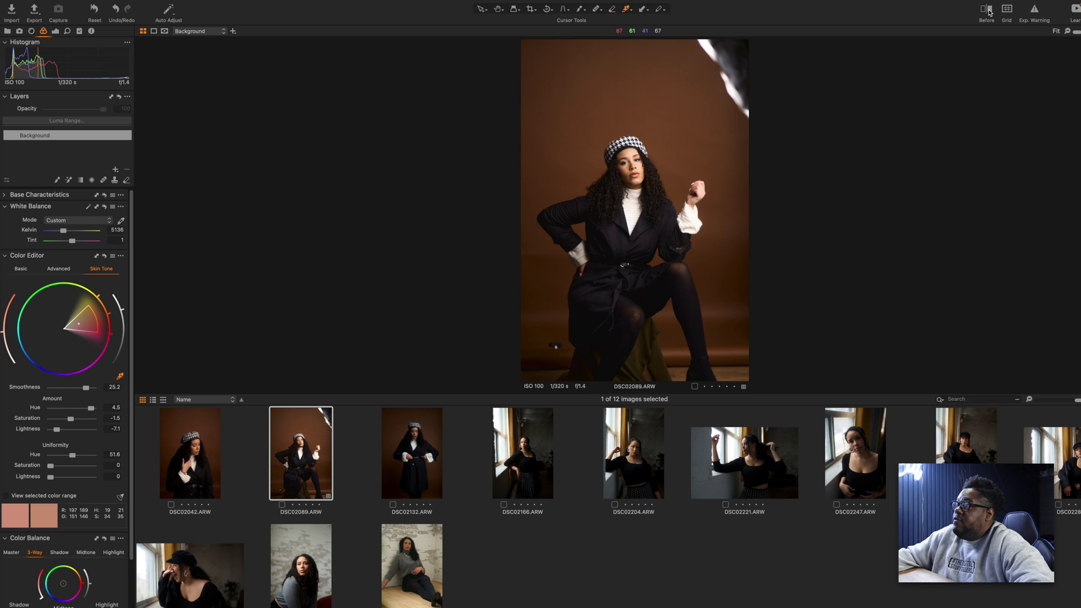
Compare the edited portrait with the original using the Before/After split, moving the divider across the subject
left_click(986, 10)
left_click_drag(632, 212, 580, 210)
left_click_drag(467, 298, 378, 299)
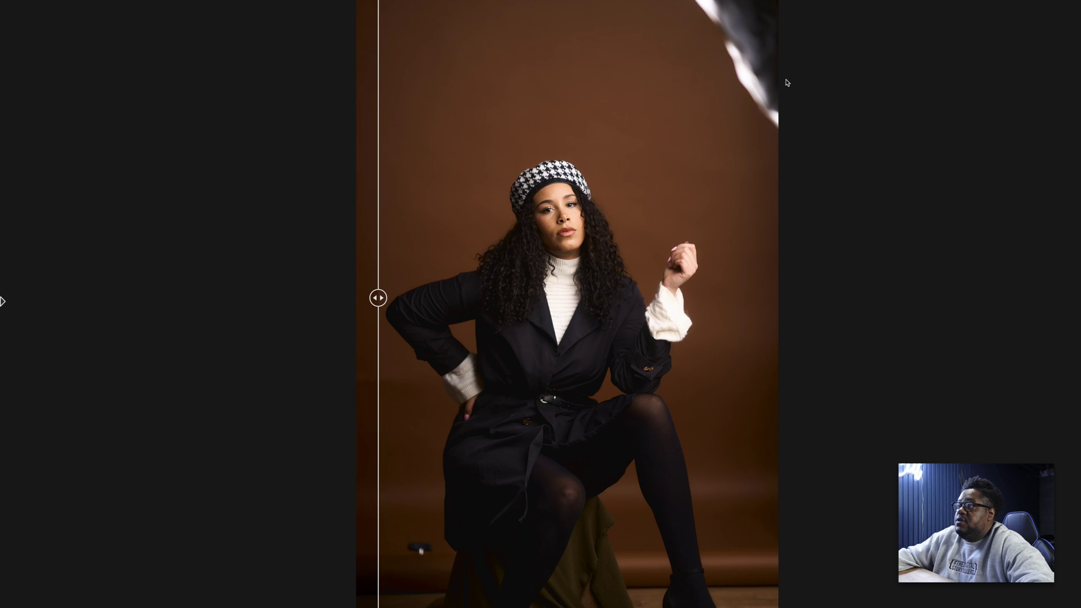
mouse_move(783, 1)
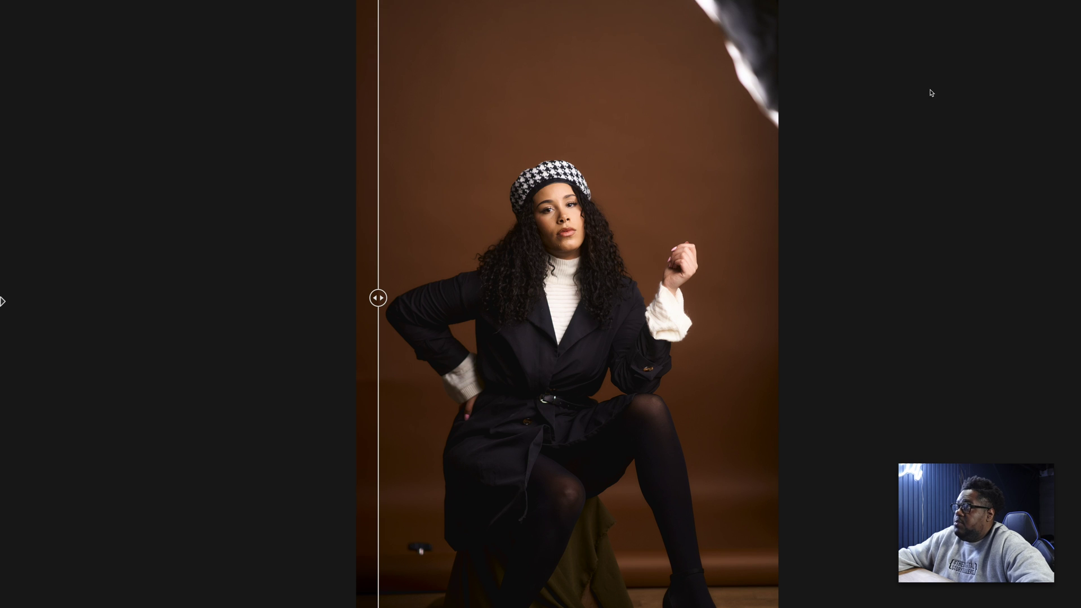
key("super+t")
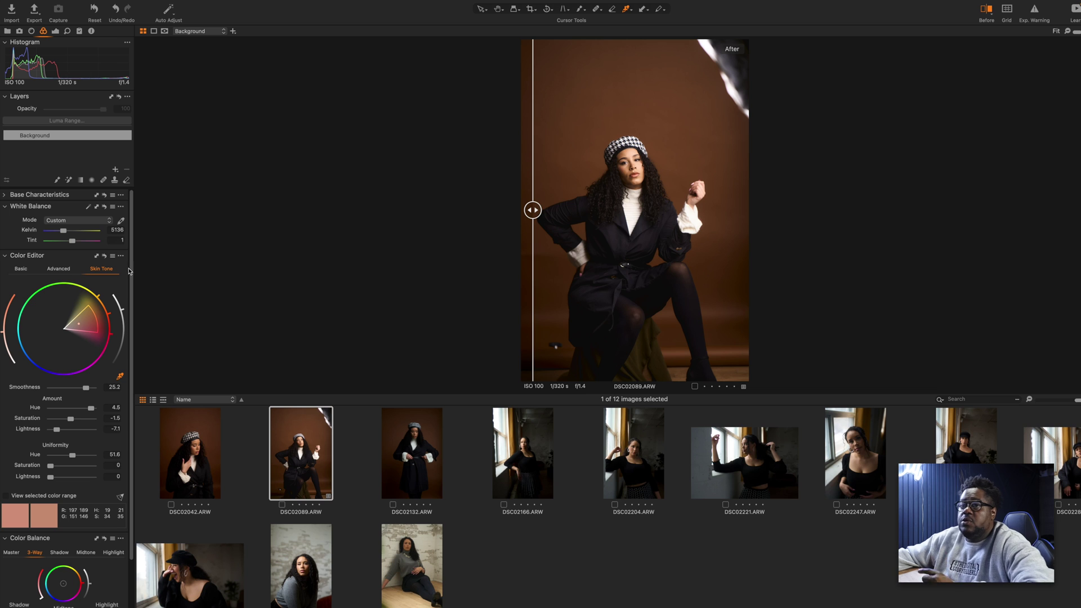
Add Soft Grain film grain with an Impact of 28 and check it close up on the face
left_click(69, 32)
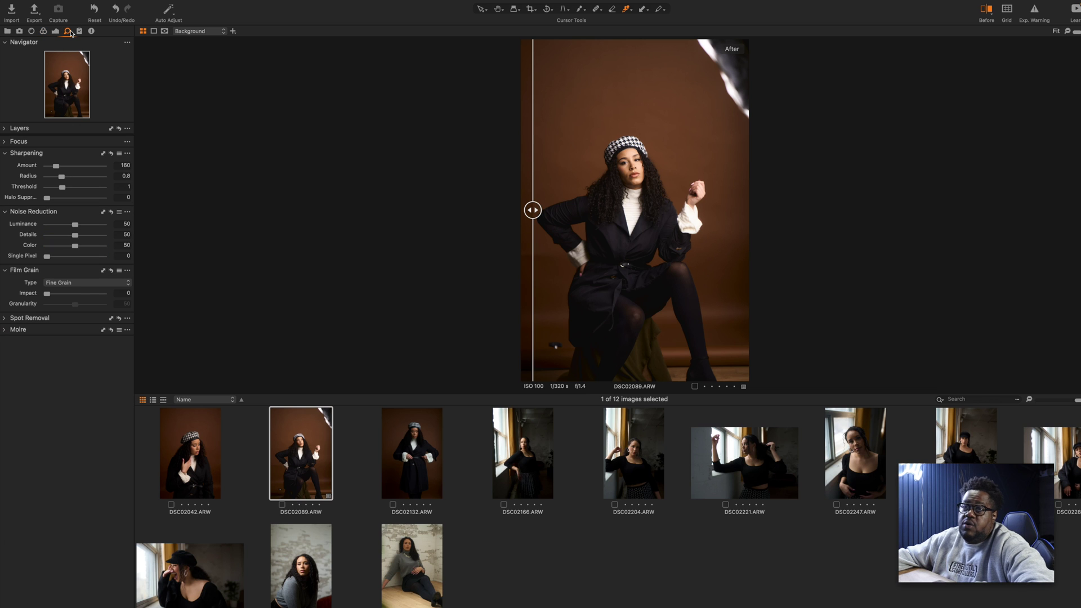
left_click(56, 287)
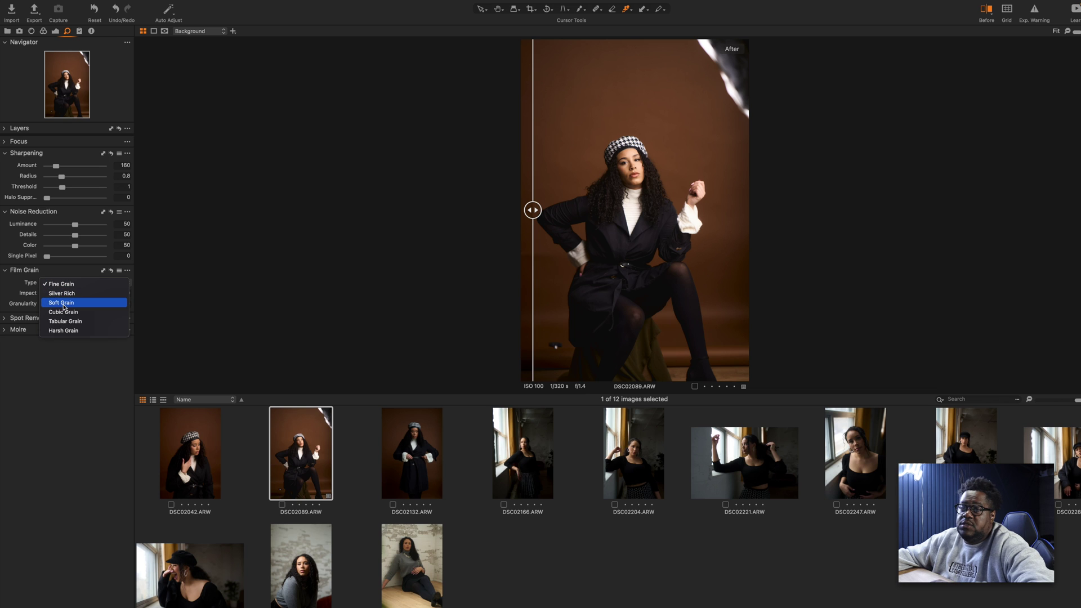
left_click(66, 306)
mouse_move(73, 294)
left_mouse_down()
mouse_move(51, 294)
mouse_move(64, 294)
left_mouse_up()
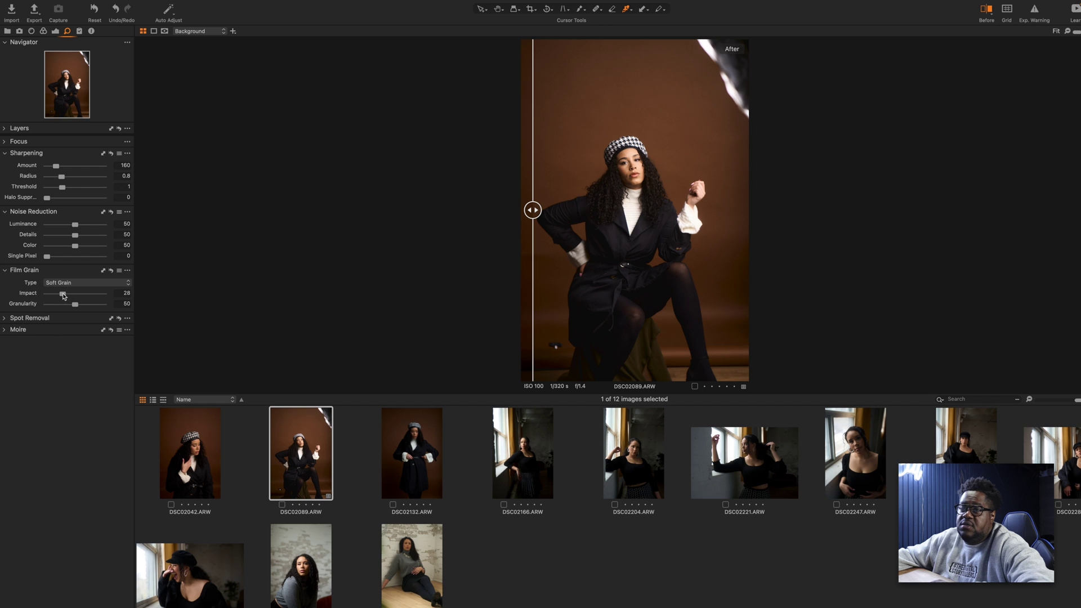
left_click(638, 158)
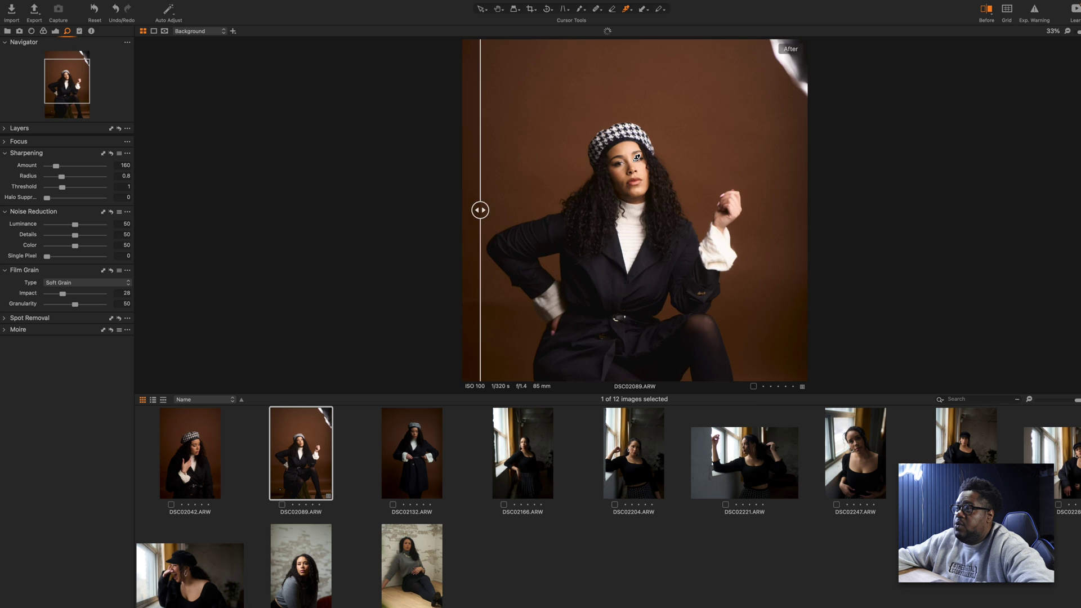
left_click(638, 158)
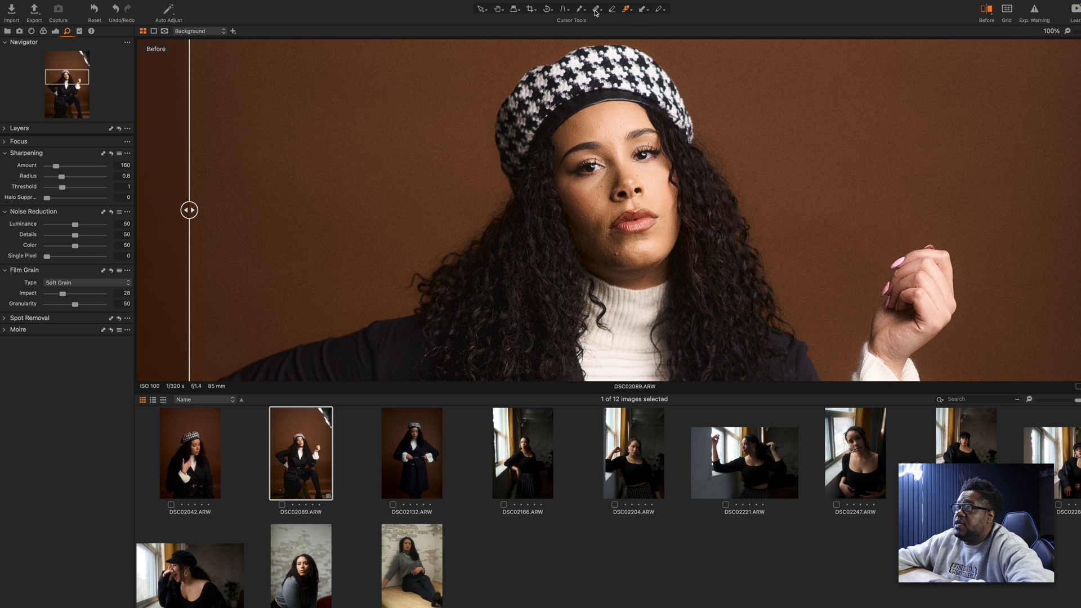
Heal the chin blemish with a Heal brush shrunk to the spot's size, moving the source to clean skin on the chin
scroll(614, 243, "up", 5)
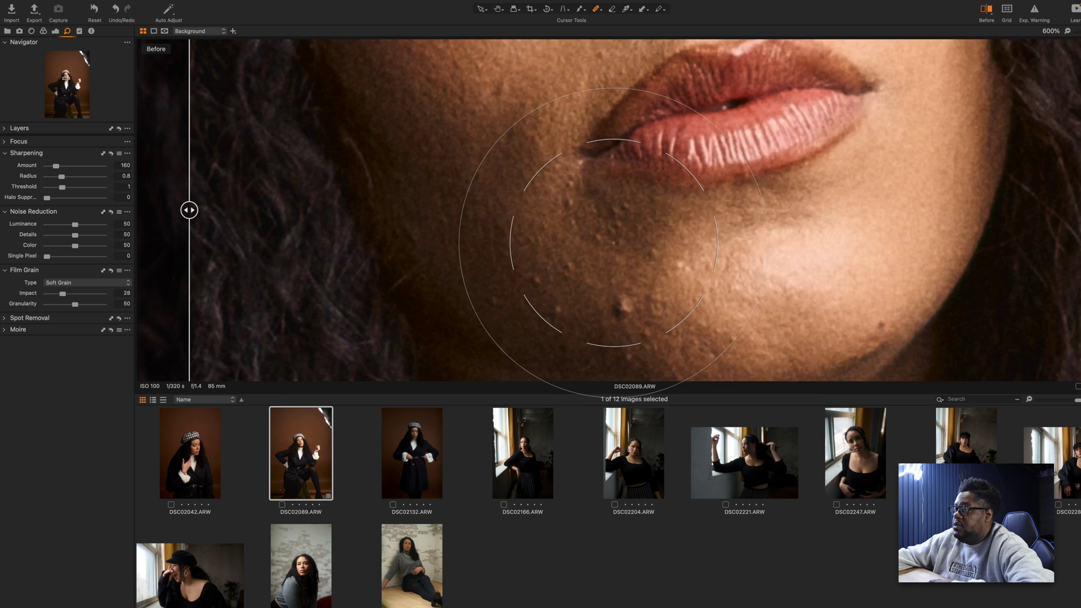
scroll(614, 242, "down", 3)
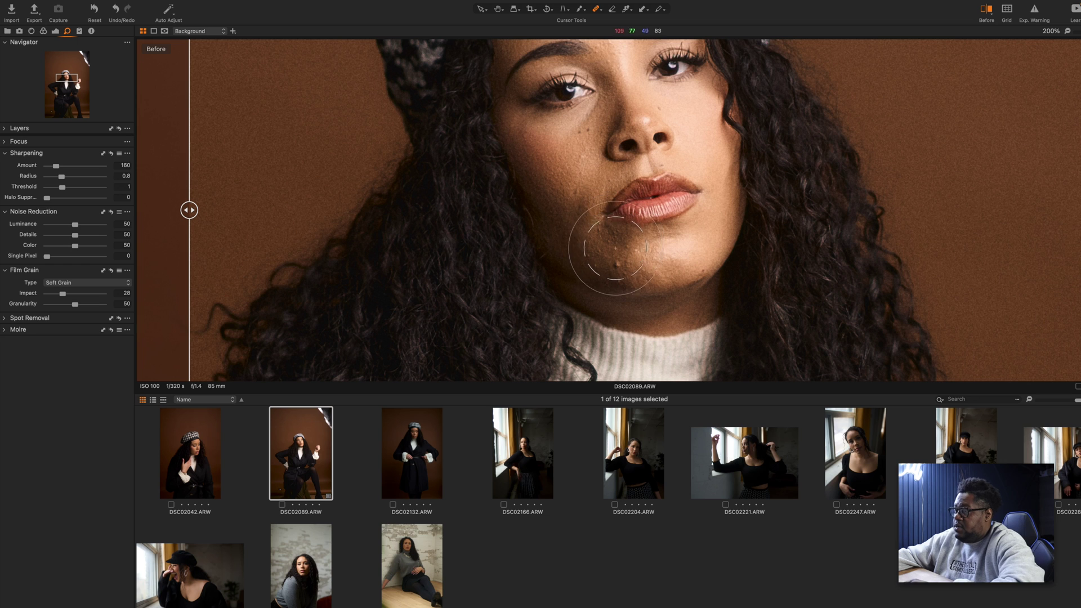
key("bracketleft")
key("bracketleft")
key("bracketleft")
key("bracketleft")
key("bracketleft")
key("bracketleft")
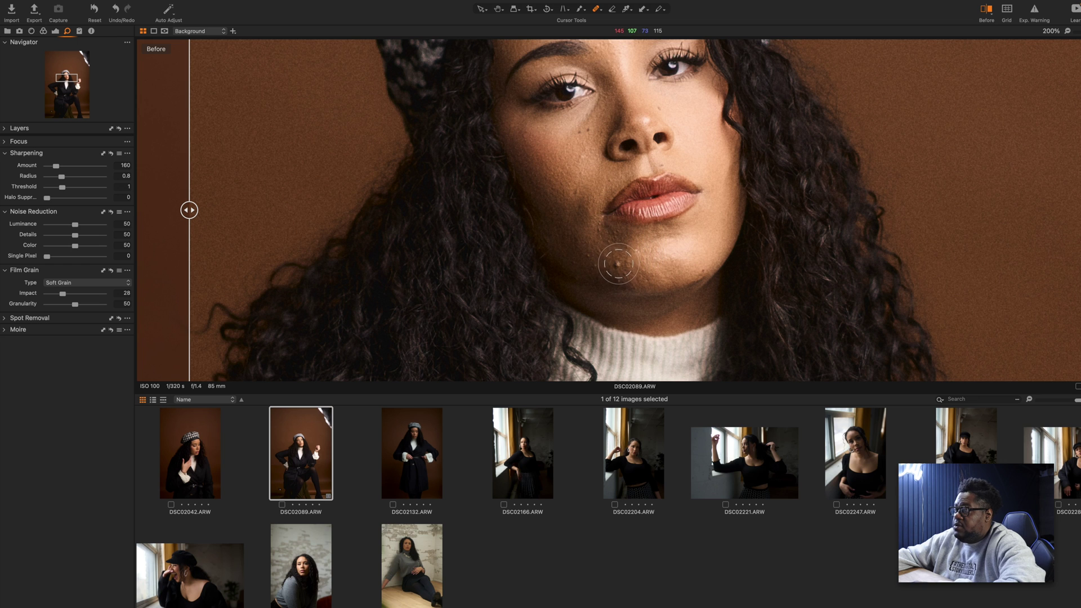
key("bracketleft")
key("bracketleft")
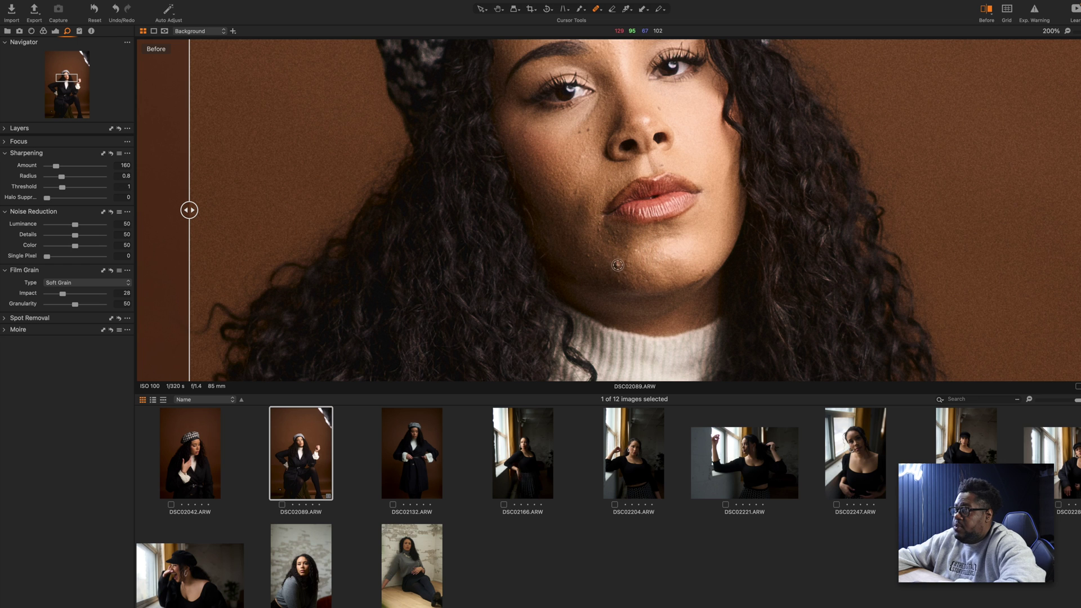
left_click(618, 264)
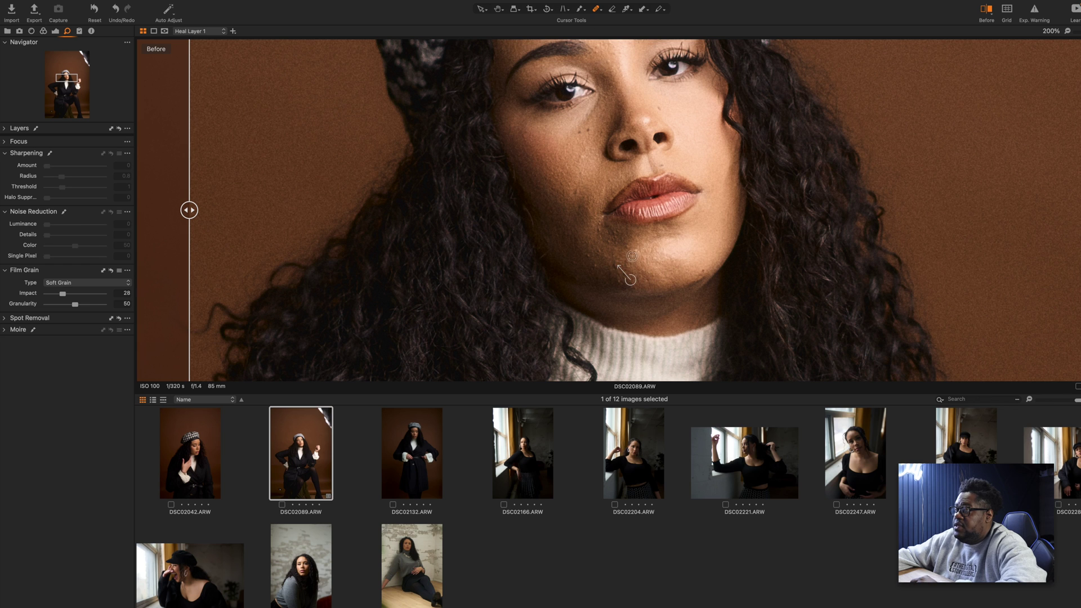
mouse_move(631, 280)
left_mouse_down()
mouse_move(651, 264)
mouse_move(645, 275)
left_mouse_up()
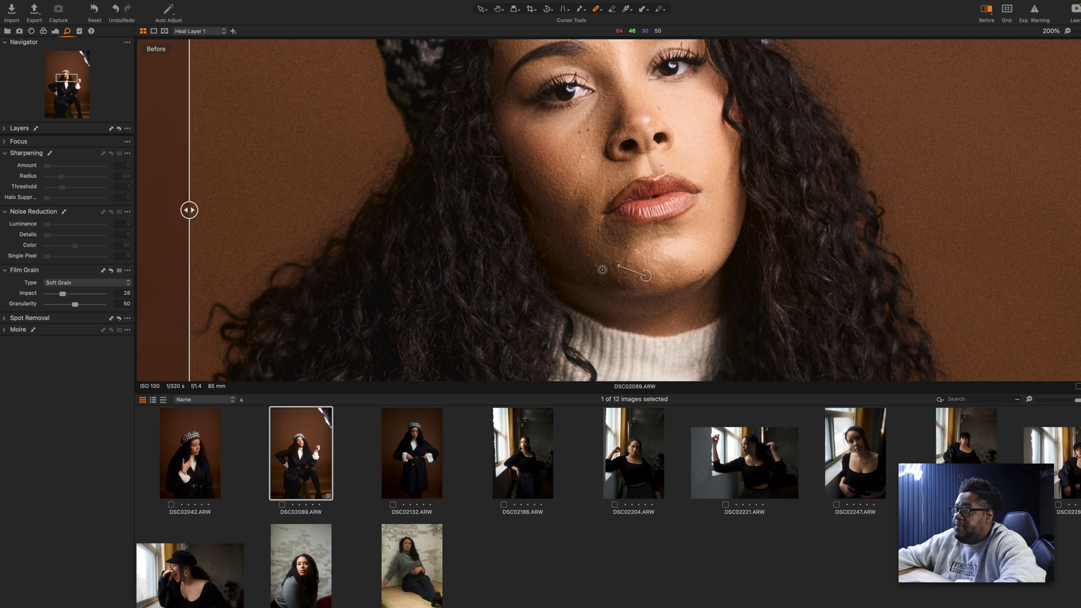
Heal the remaining blemishes on the subject's chin, jaw and cheek with individual Heal brush spots on Heal Layer 1
left_click(595, 266)
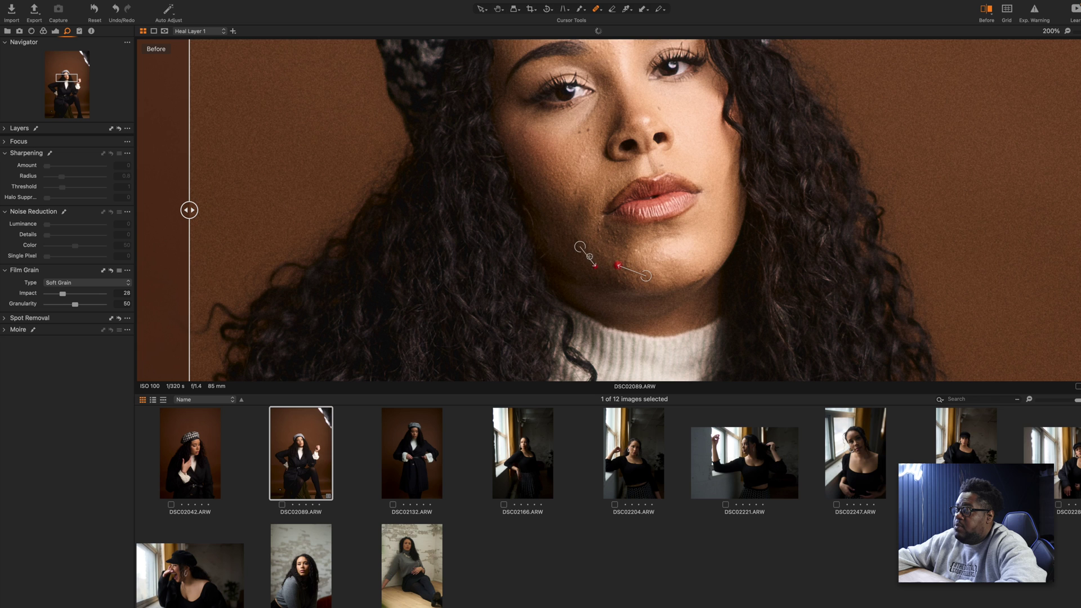
left_click(599, 251)
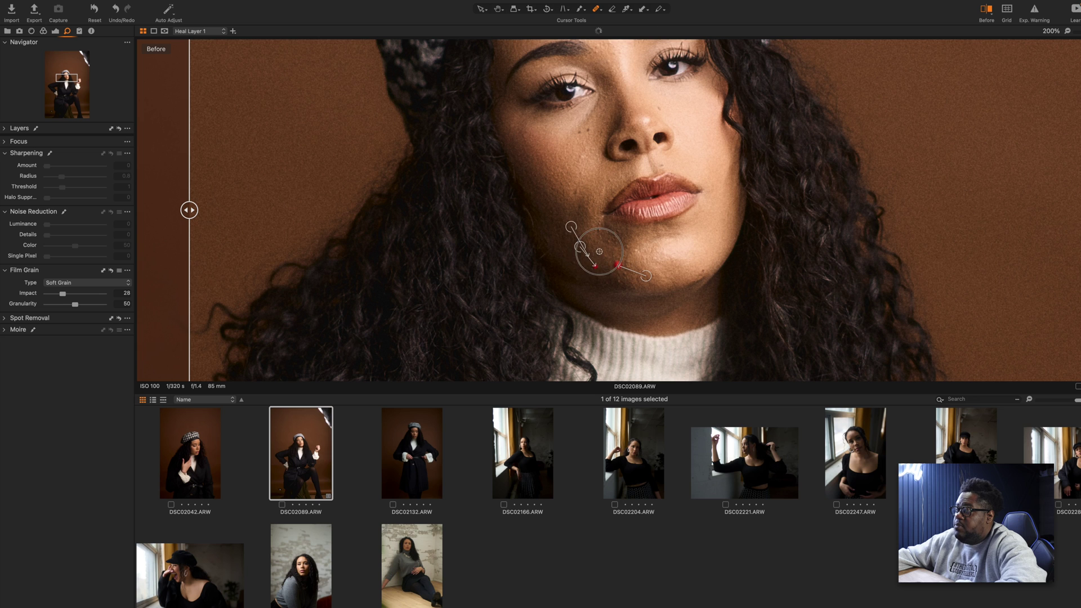
left_click(619, 281)
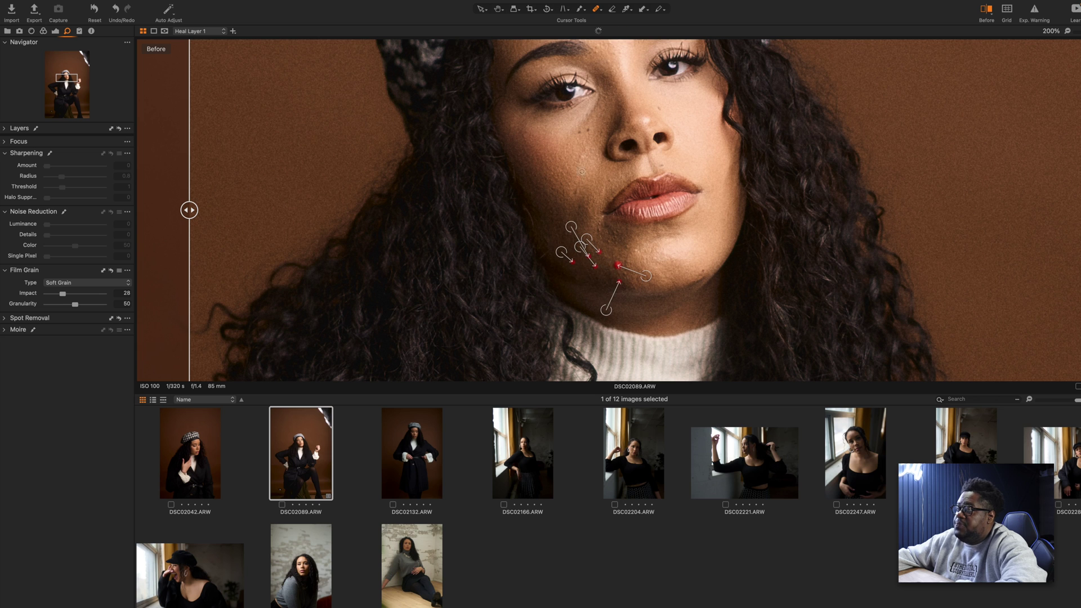
left_click(583, 156)
left_click(595, 235)
left_click(635, 239)
left_click(633, 282)
left_click(638, 252)
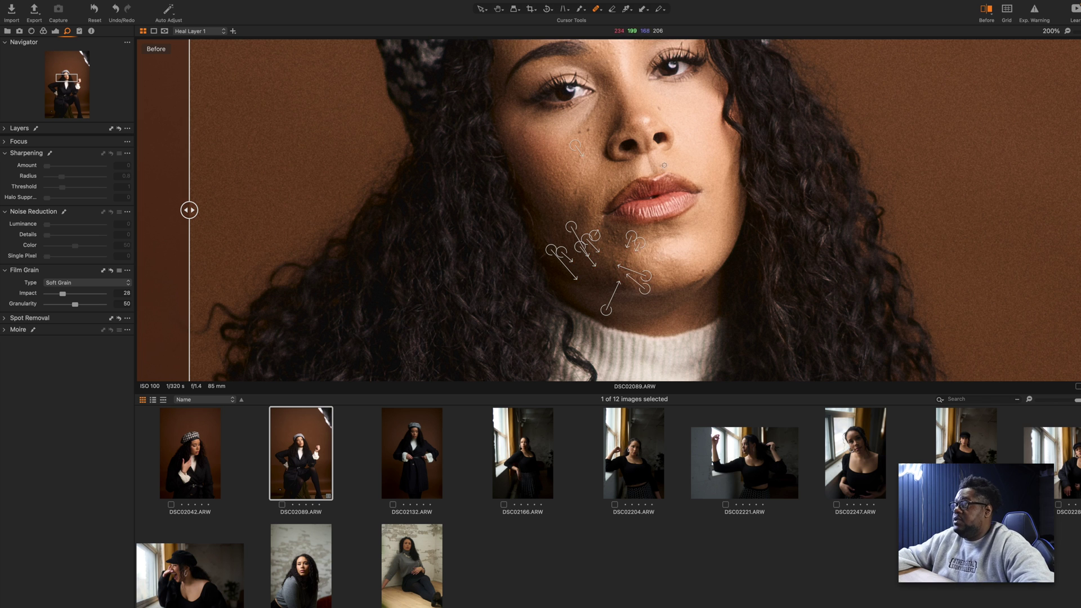
Compare the portrait with Heal Layer 1 switched off and on, in a wider view and close up on the face, leaving the layer on
key("super+0")
left_click(484, 10)
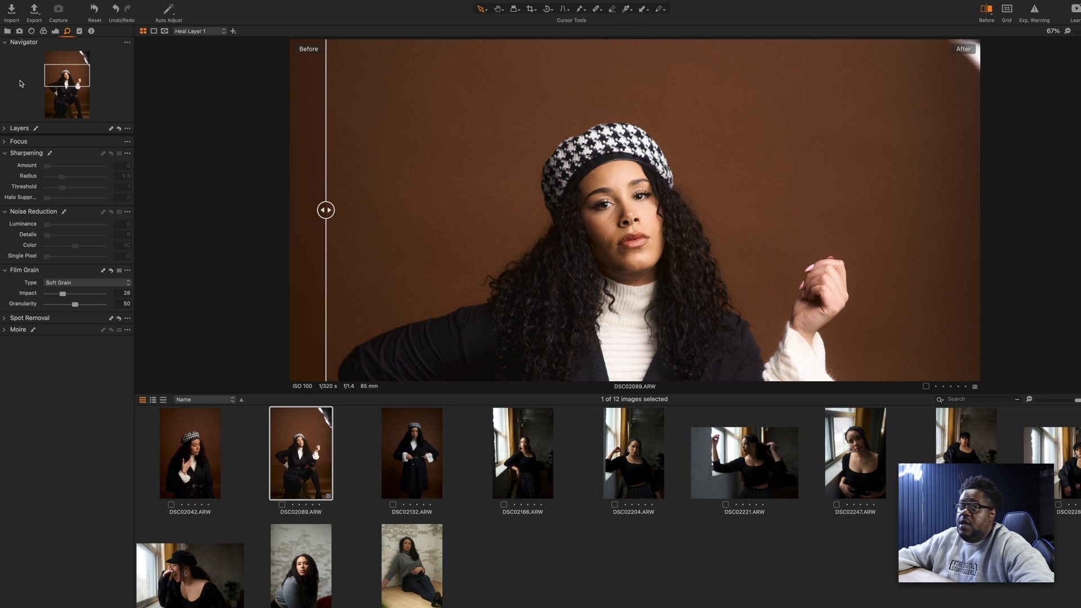
left_click(5, 129)
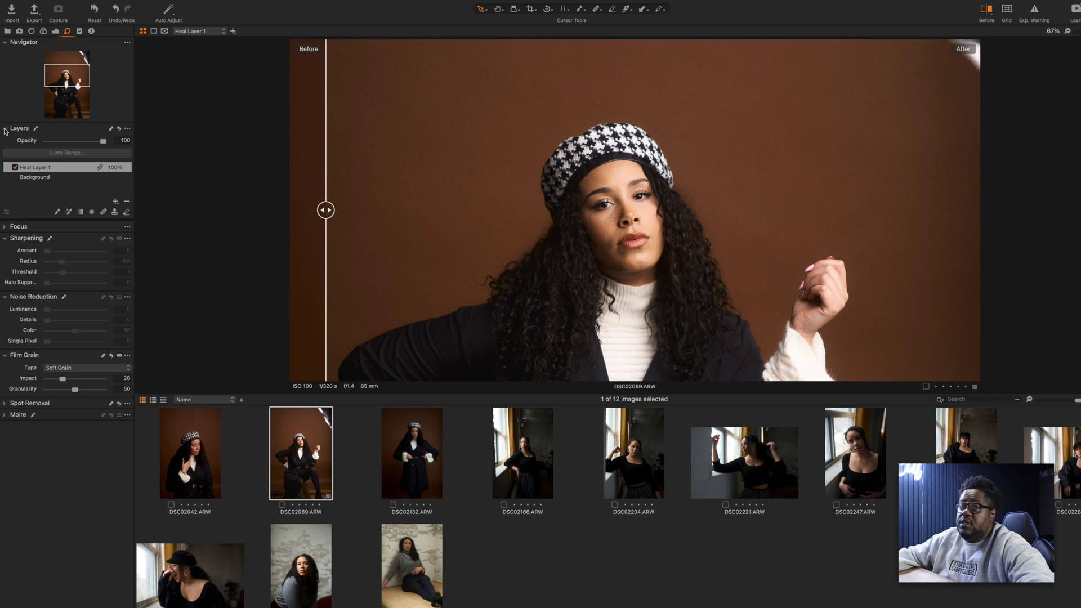
left_click(15, 167)
left_click(15, 168)
left_click(15, 167)
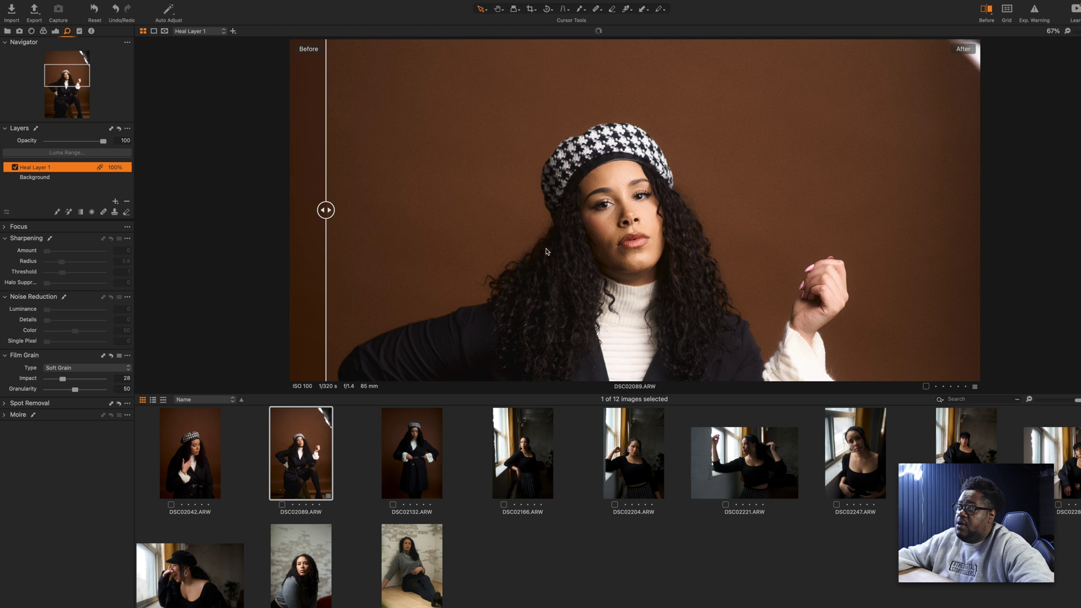
scroll(615, 232, "up", 3)
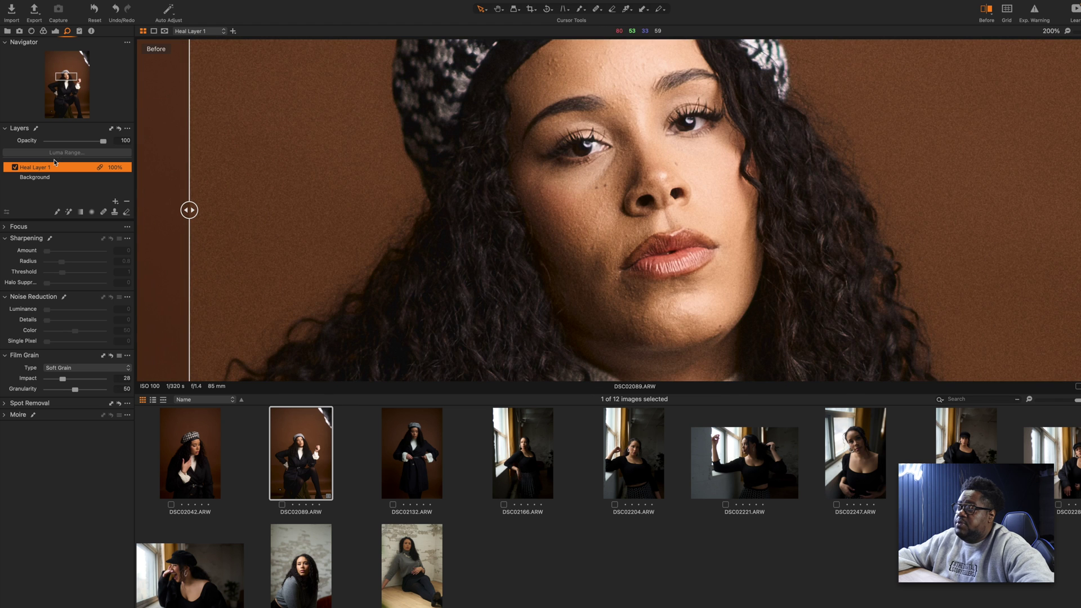
left_click(15, 168)
left_click(15, 168)
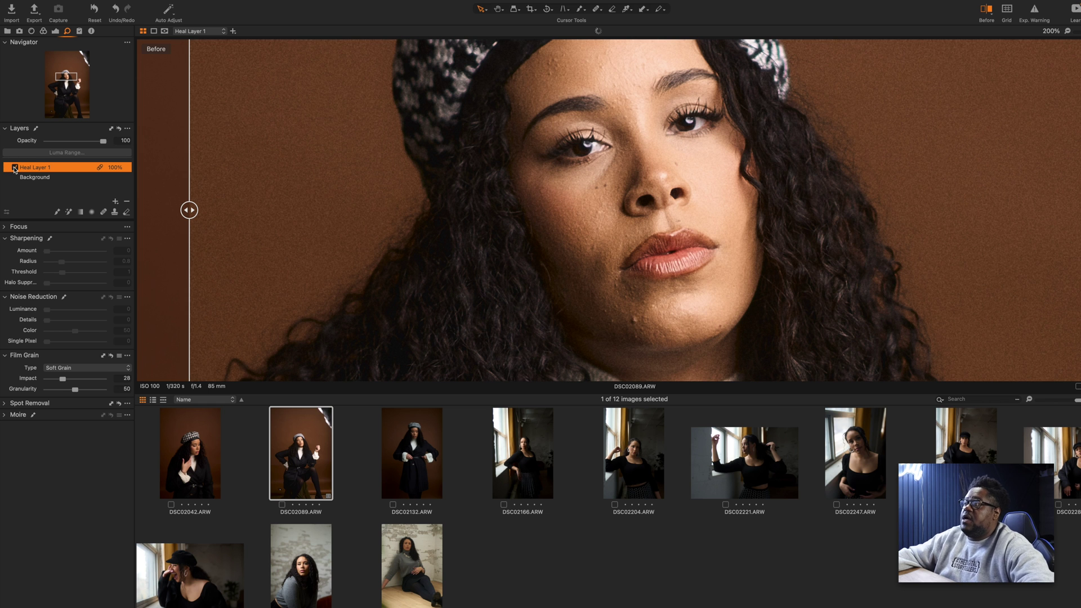
scroll(639, 238, "up", 2)
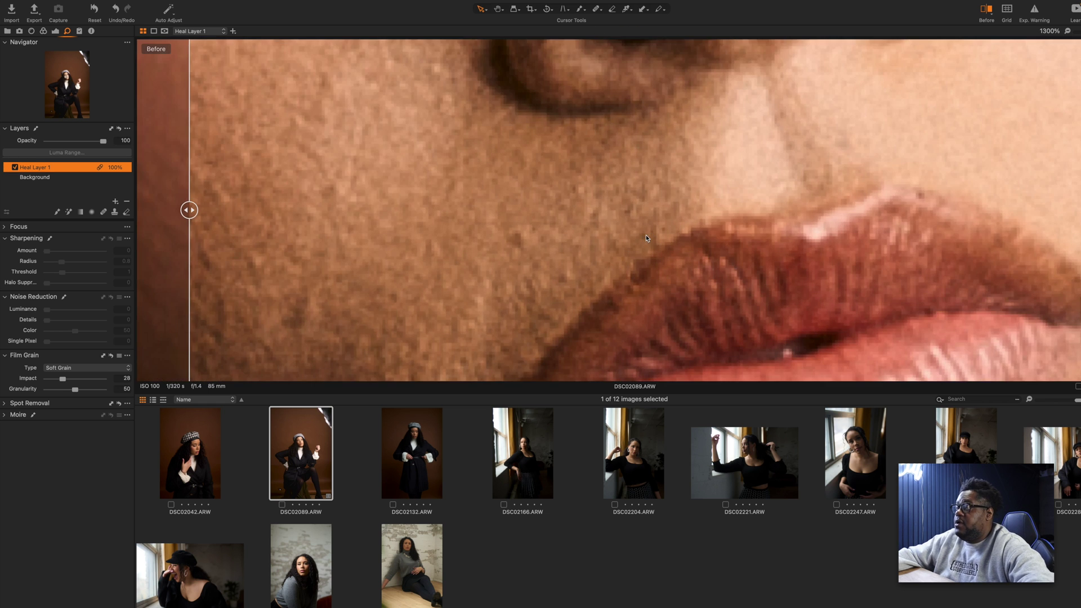
scroll(647, 235, "down", 6)
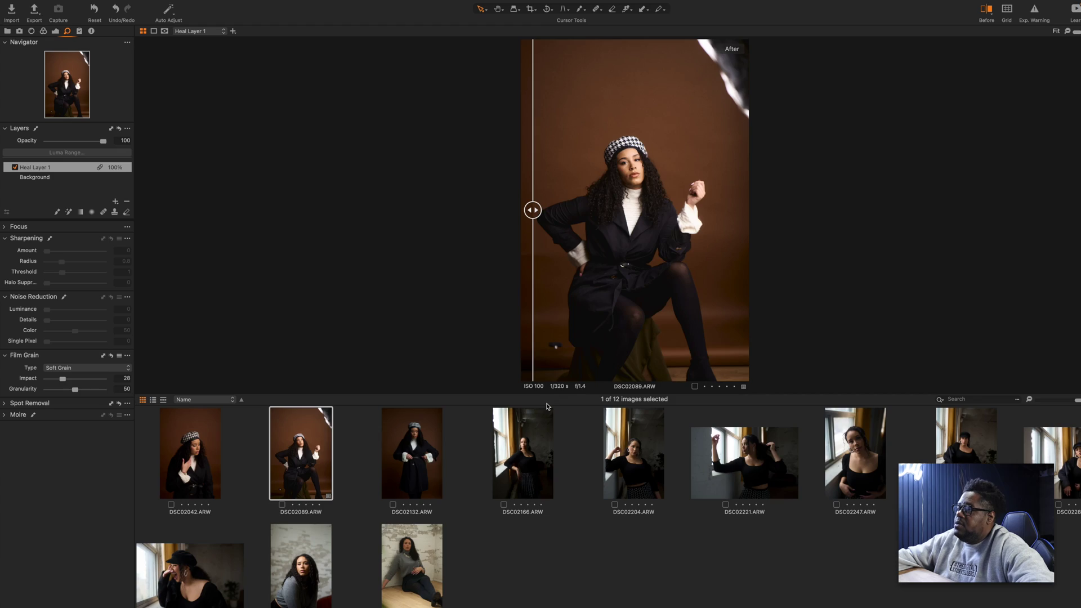
Apply the adjustments copied from DSC02089.ARW to DSC02132.ARW and raise its Exposure to 1.38
left_click(424, 456)
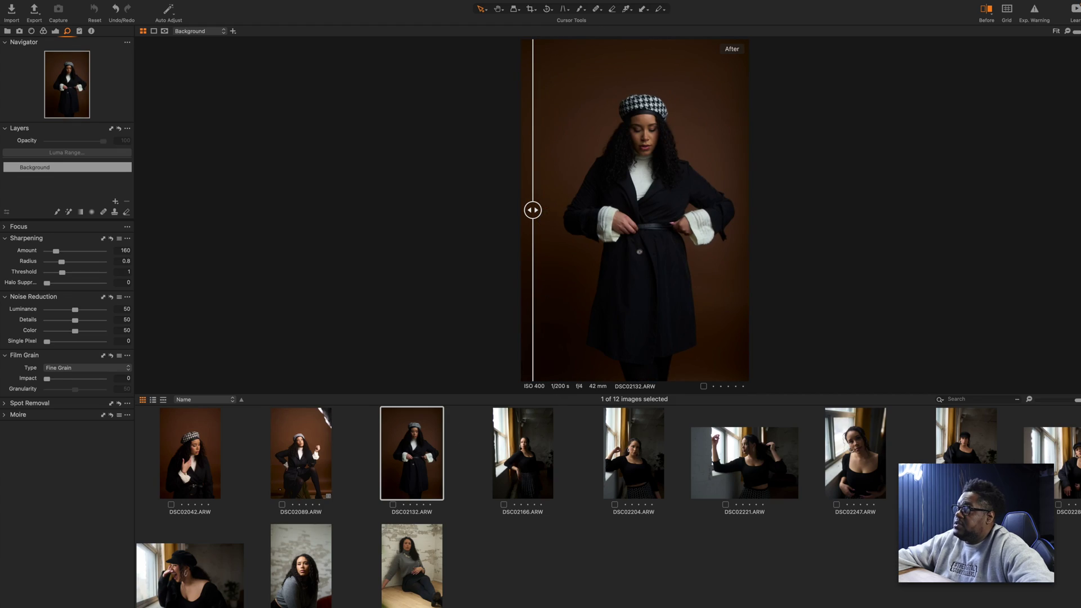
key("super+shift+v")
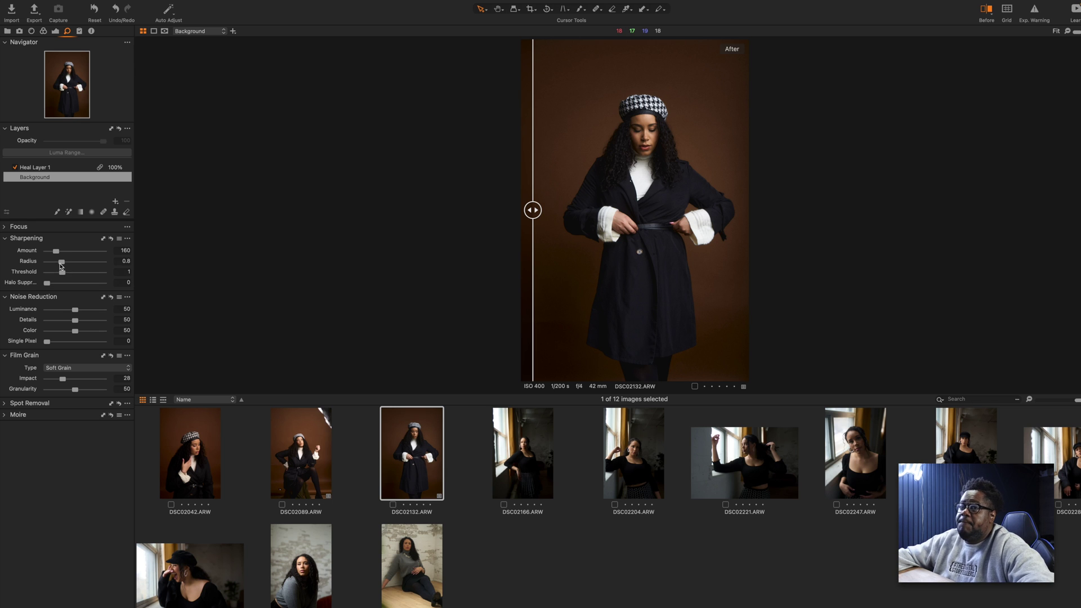
left_click(55, 31)
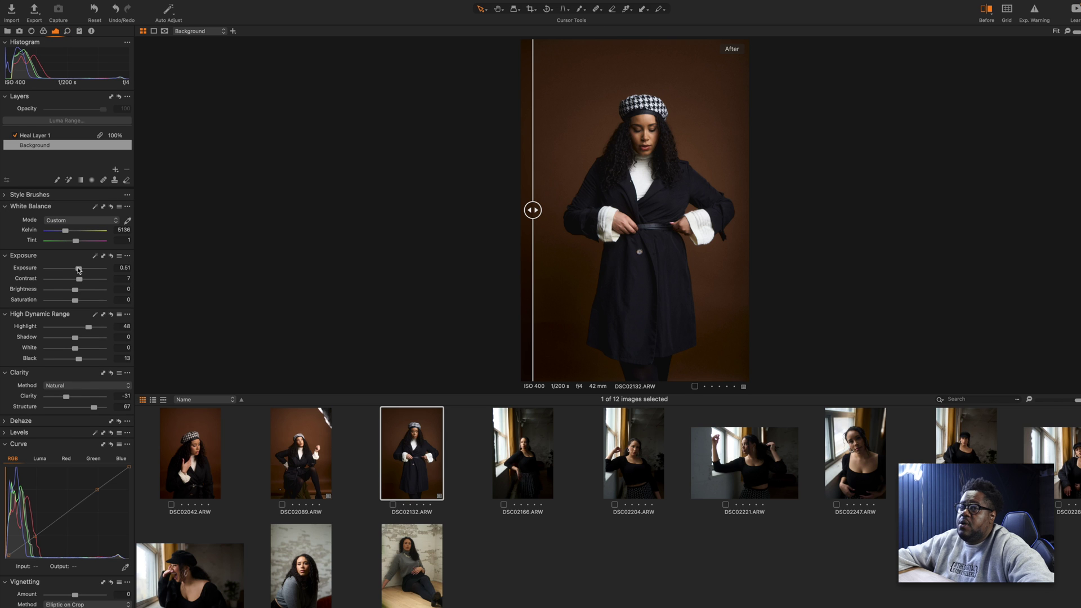
left_click_drag(79, 269, 85, 269)
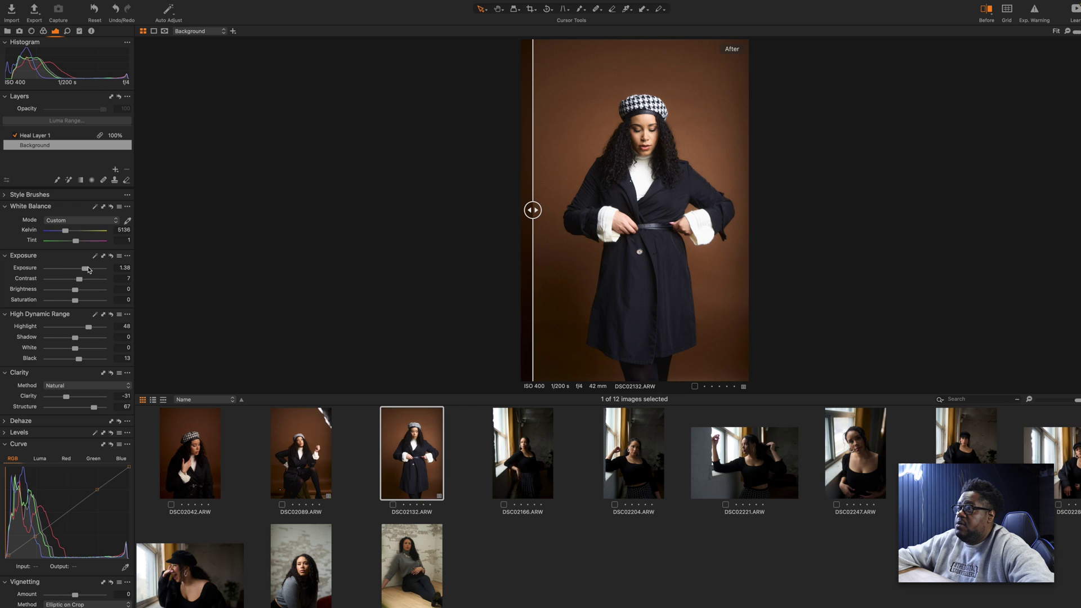
Compare DSC02132.ARW before and after editing in an interface-free view, shifting the Before/After divider, and restore the normal workspace
mouse_move(532, 210)
left_mouse_down()
mouse_move(793, 214)
mouse_move(536, 212)
left_mouse_up()
key("super+t")
key("super+b")
key("super+alt+t")
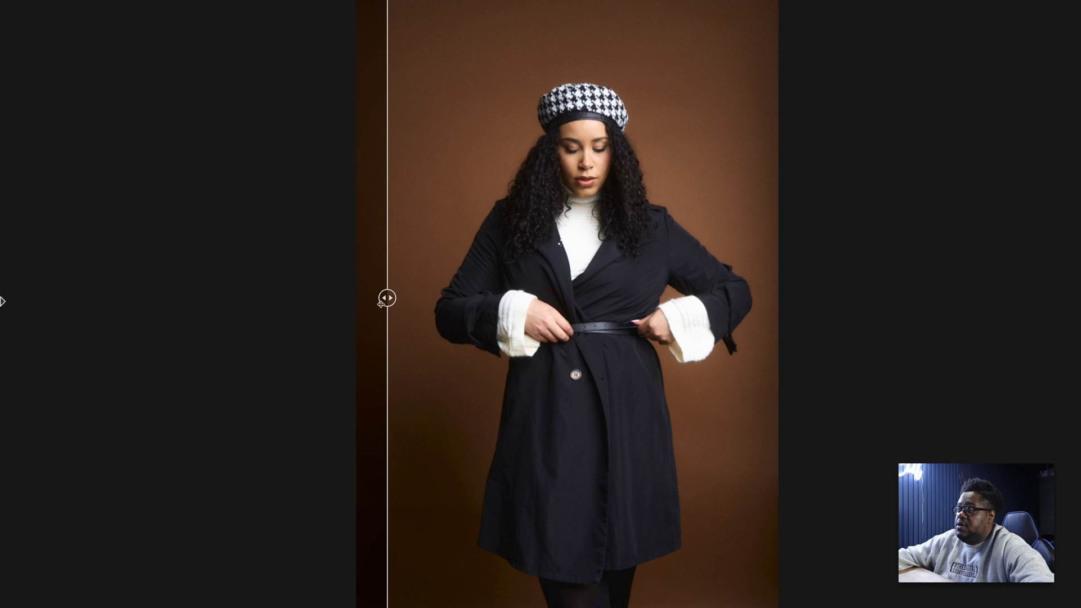
mouse_move(386, 299)
left_mouse_down()
mouse_move(821, 303)
mouse_move(378, 297)
left_mouse_up()
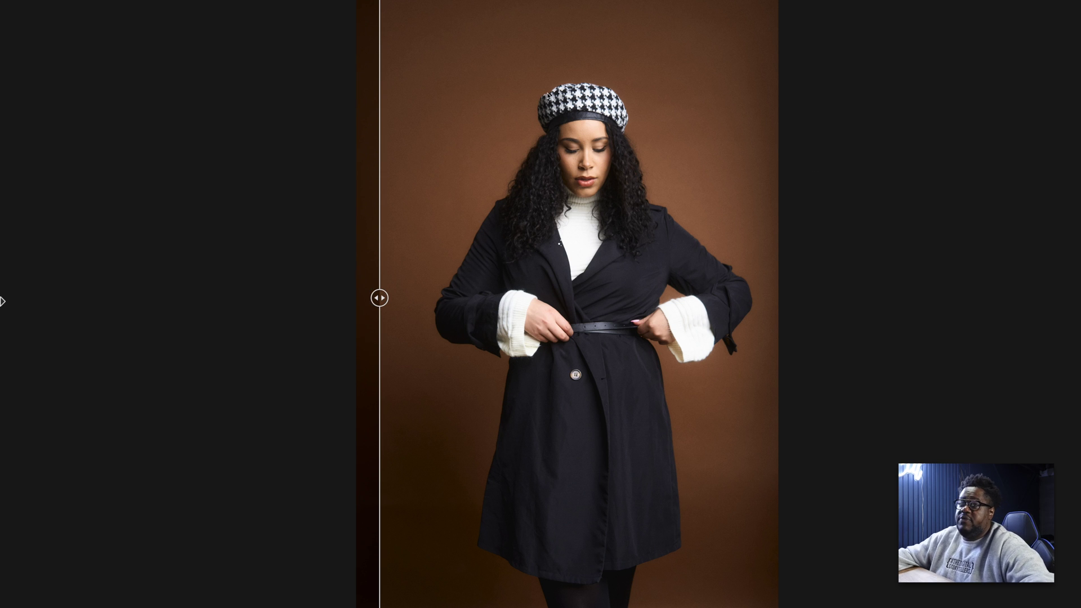
key("Tab")
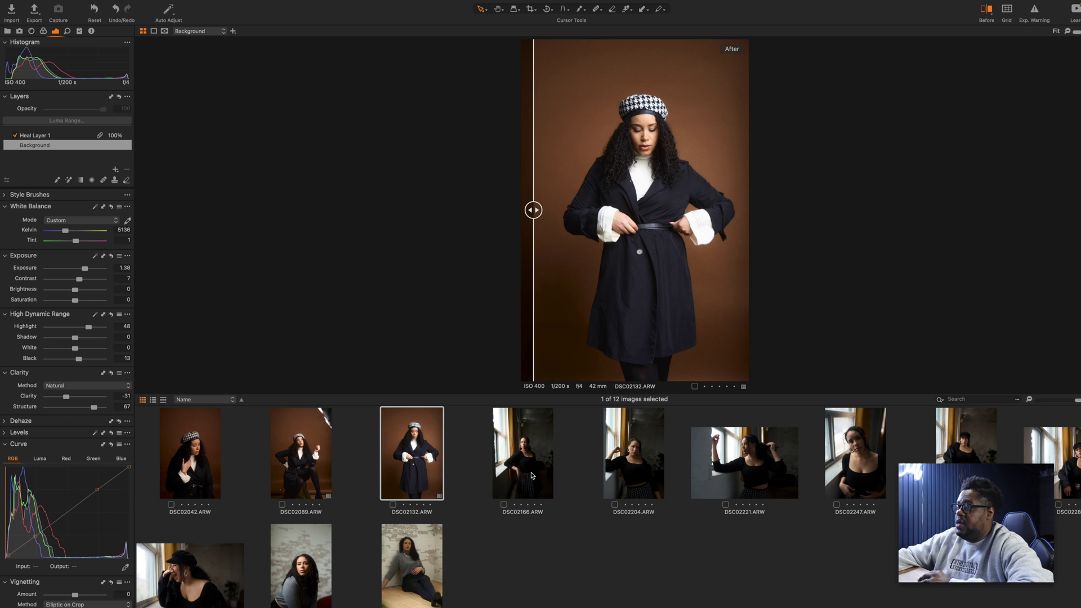
Apply the custom Day Preset style to DSC02166.ARW, the portrait beside the window
left_click(488, 480)
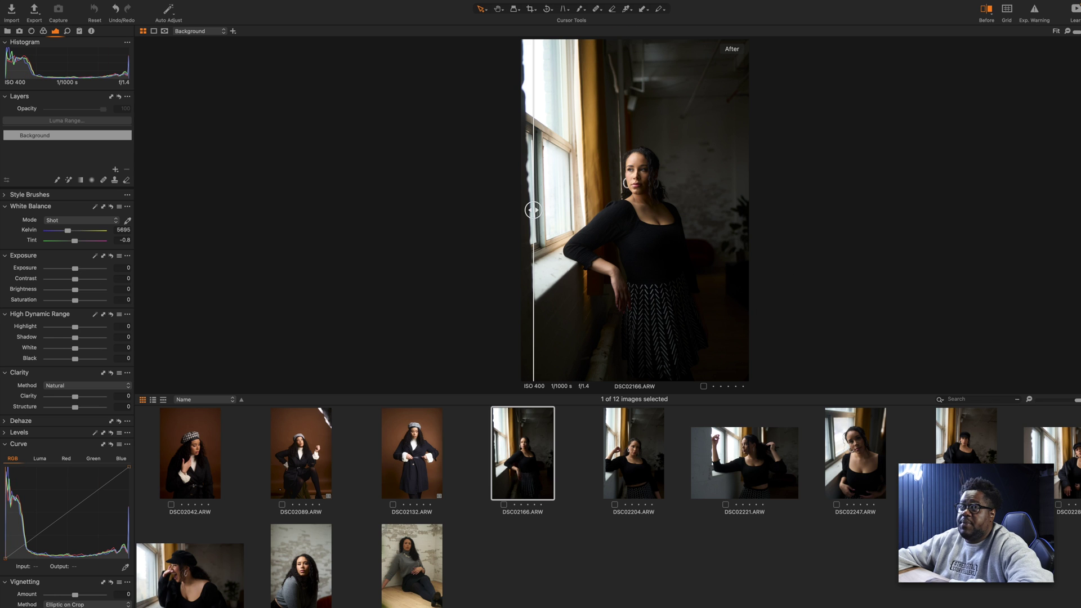
left_click(144, 2)
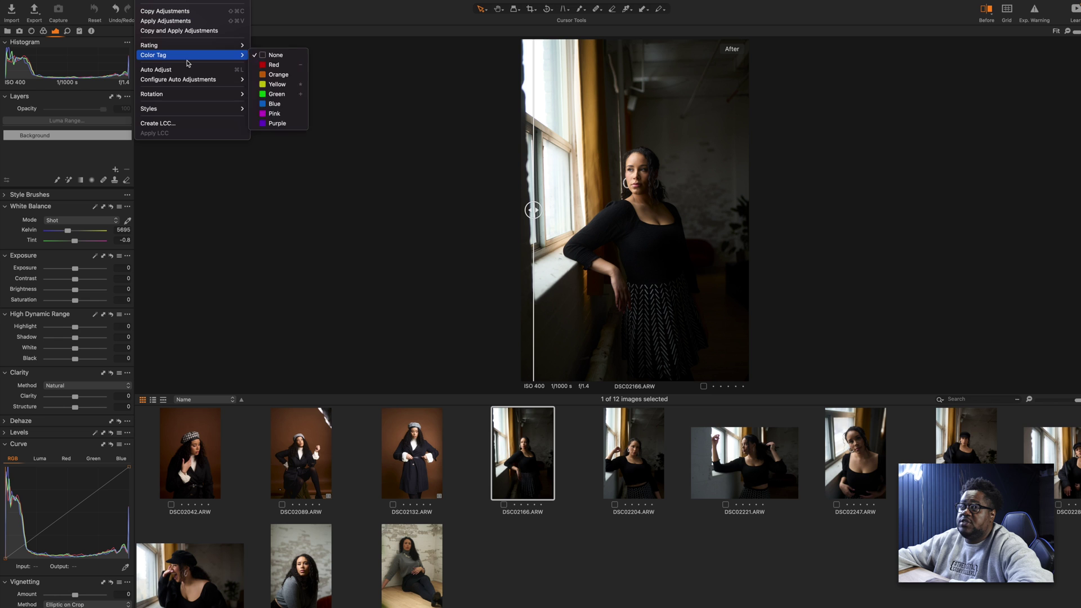
mouse_move(193, 109)
mouse_move(295, 113)
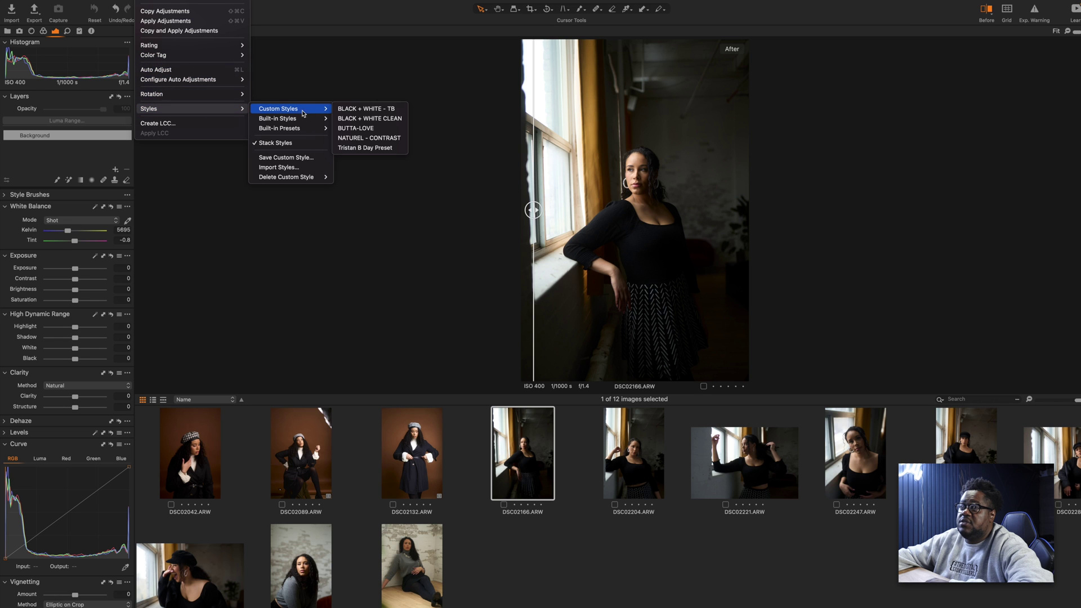
left_click(370, 150)
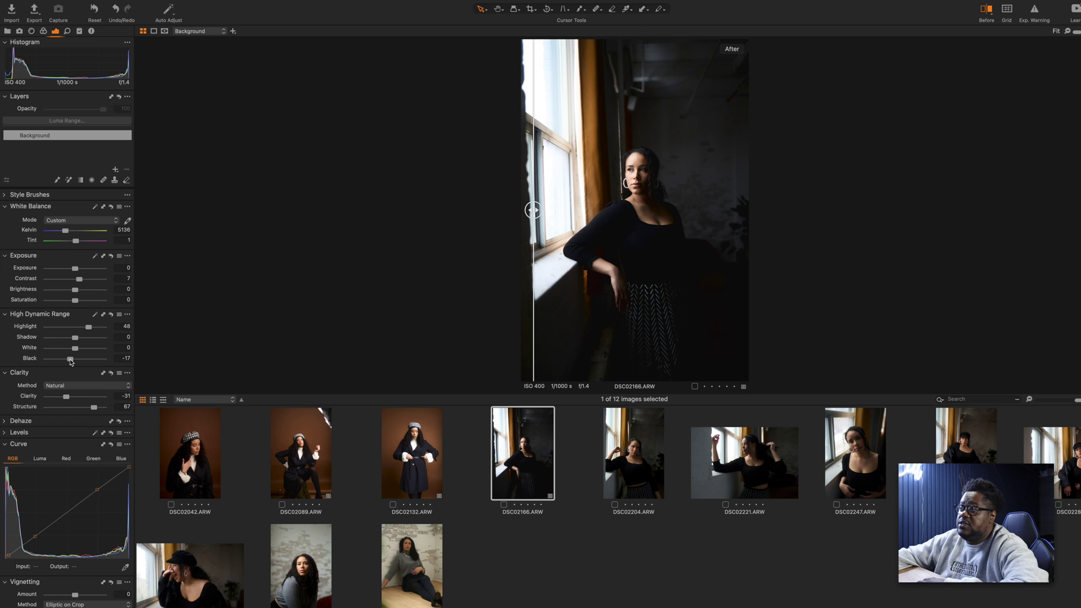
Set Black to 24 and white balance Kelvin to 5536 on the window portrait, and turn off the Before comparison
left_click_drag(71, 362, 83, 361)
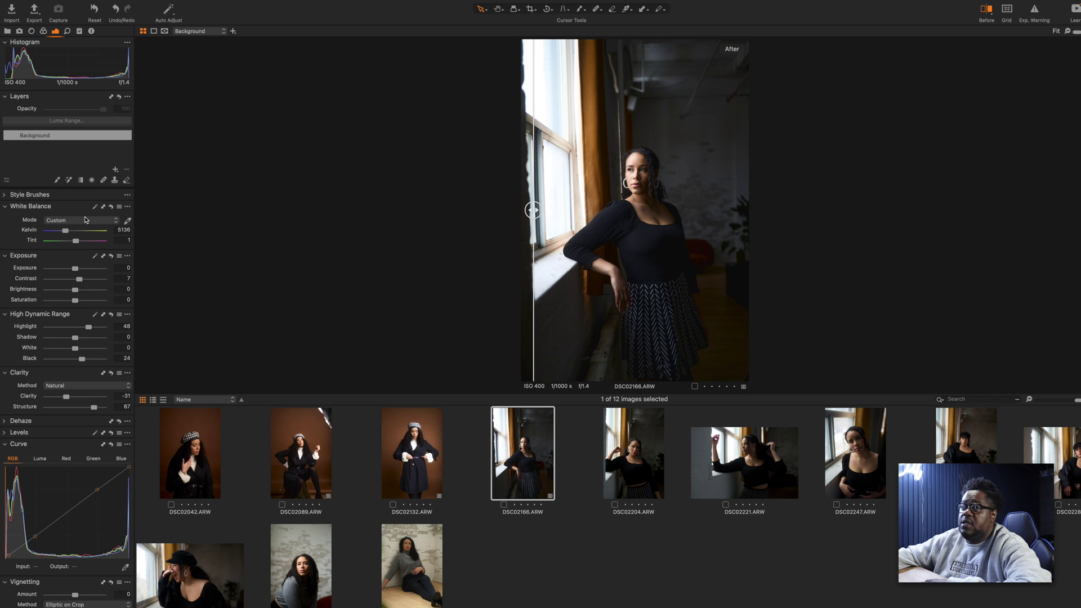
left_click_drag(66, 233, 67, 234)
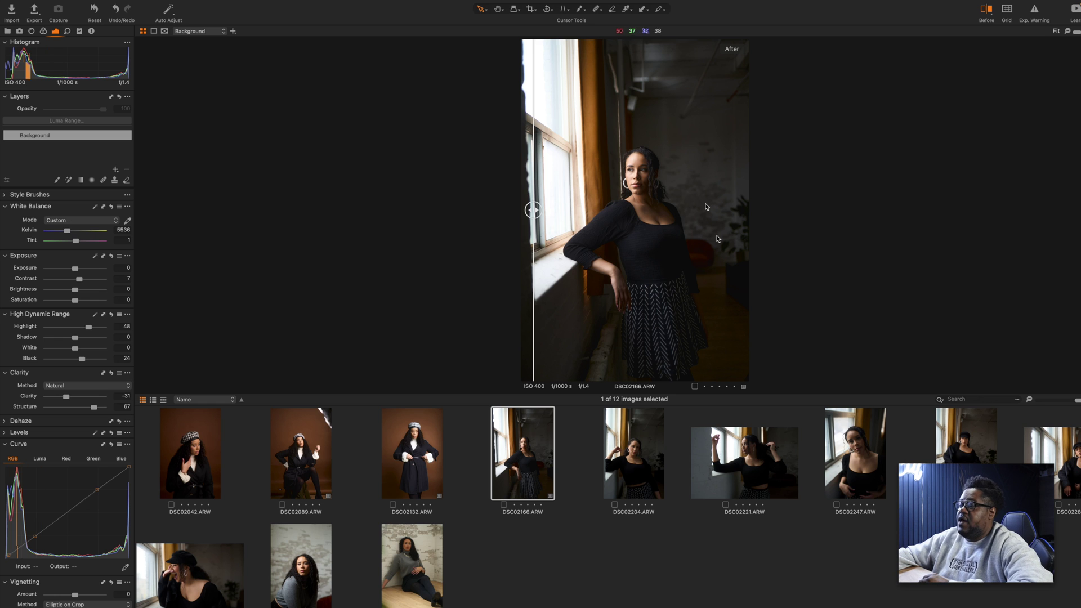
key("super+z")
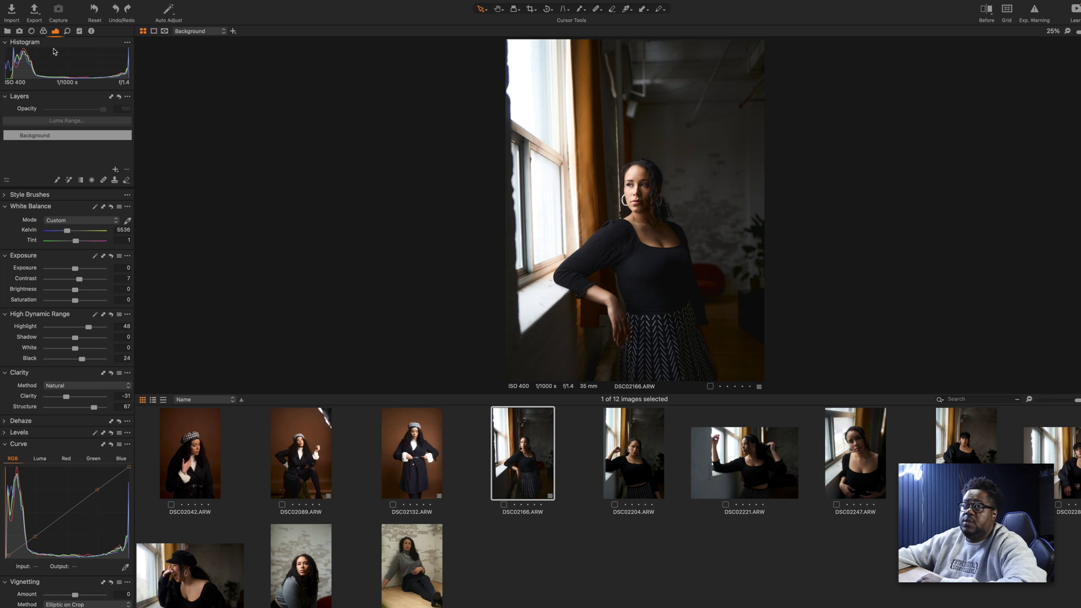
Sample the blue tint of the black top as an Advanced Color Editor range, widen it, and set Saturation to -100 and Lightness to -25.9
left_click(43, 31)
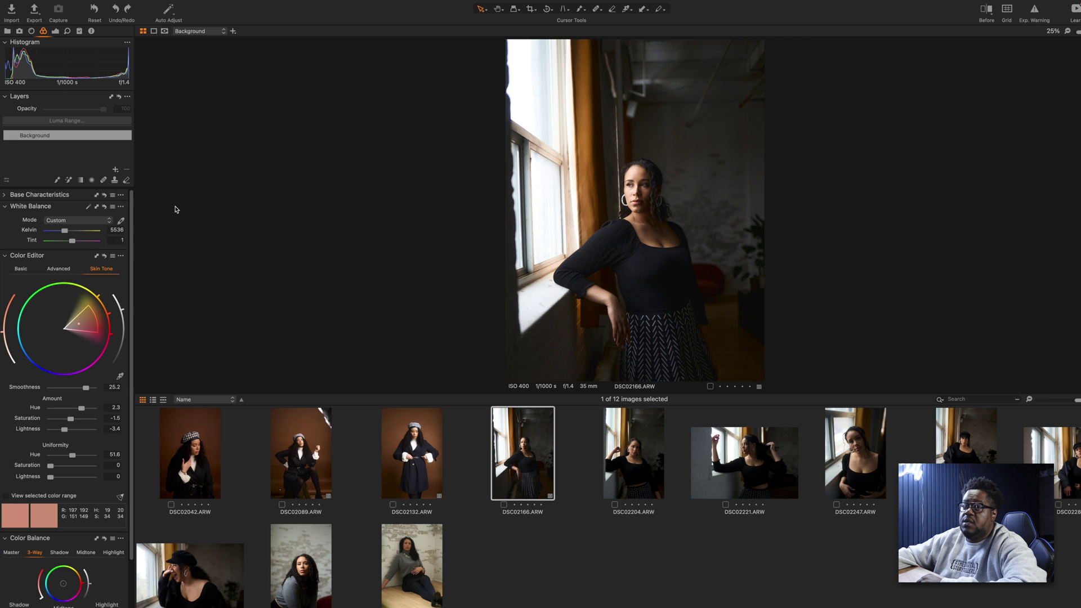
left_click(52, 272)
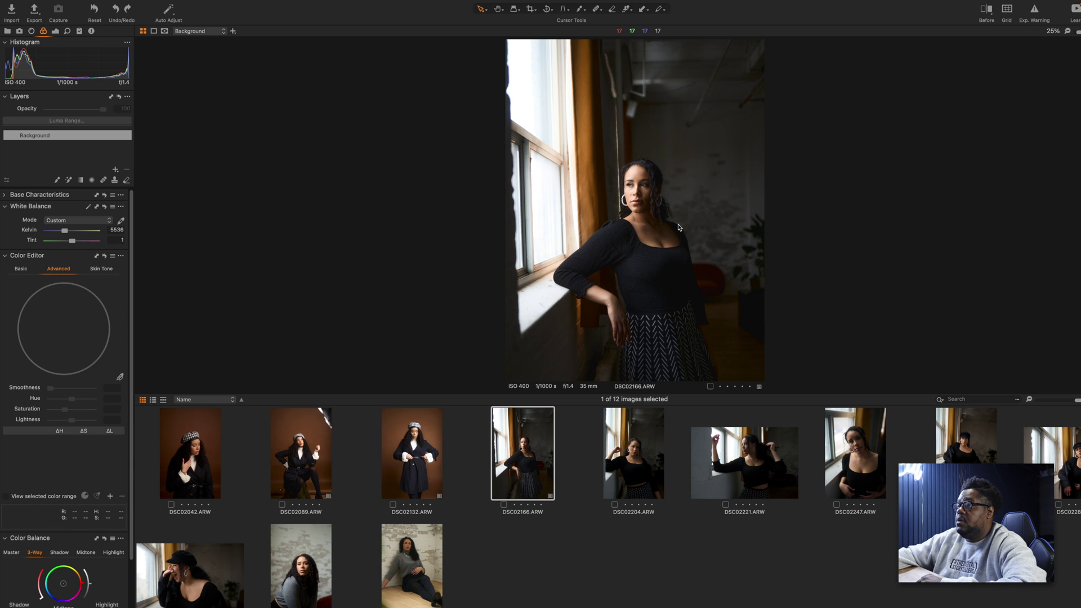
left_click(119, 378)
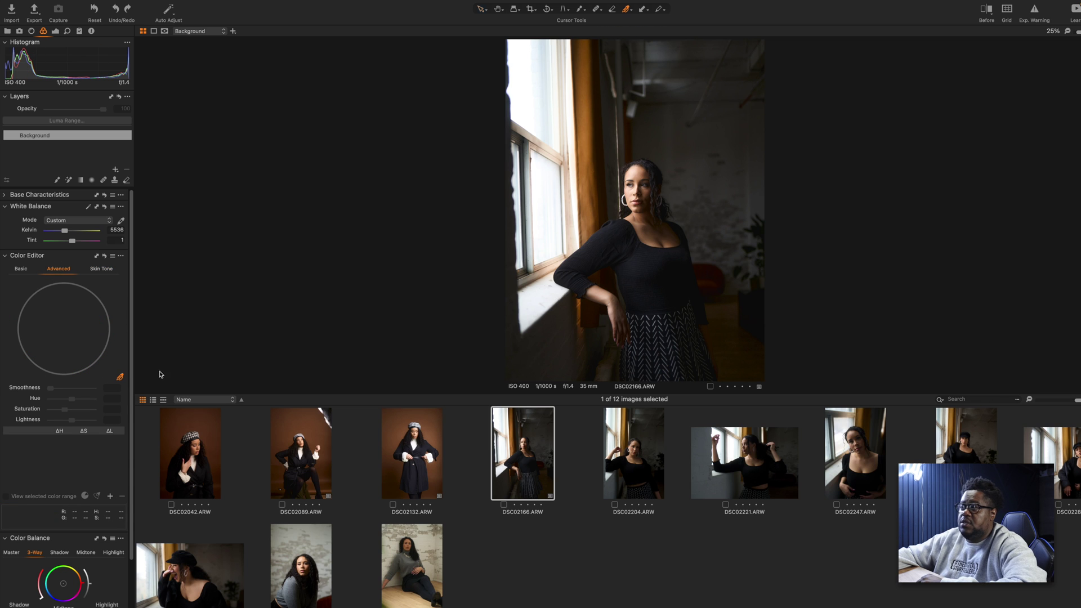
left_click(619, 233)
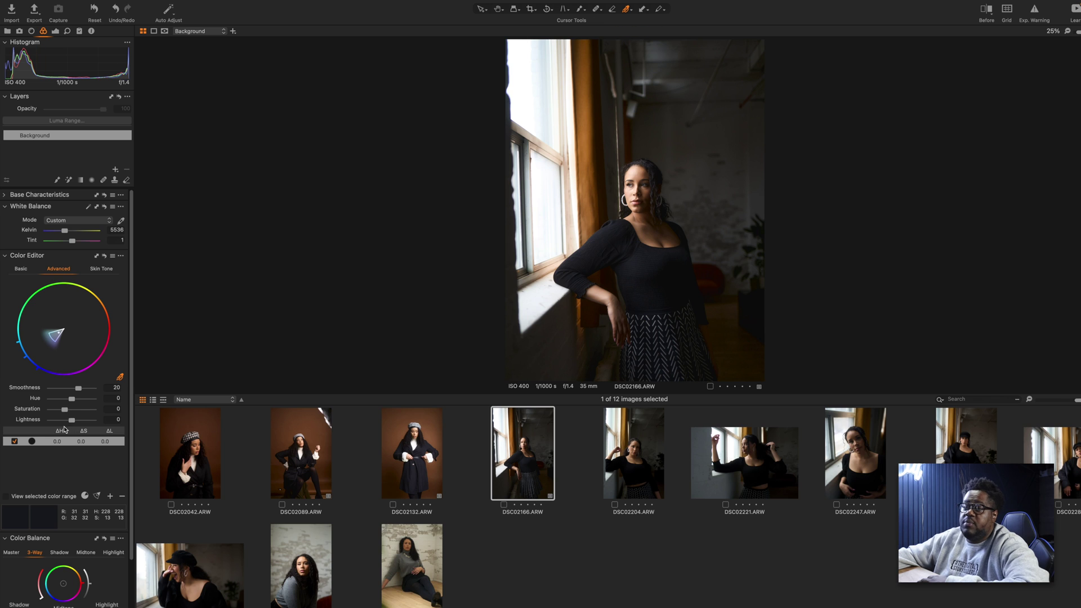
left_click_drag(65, 413, 48, 412)
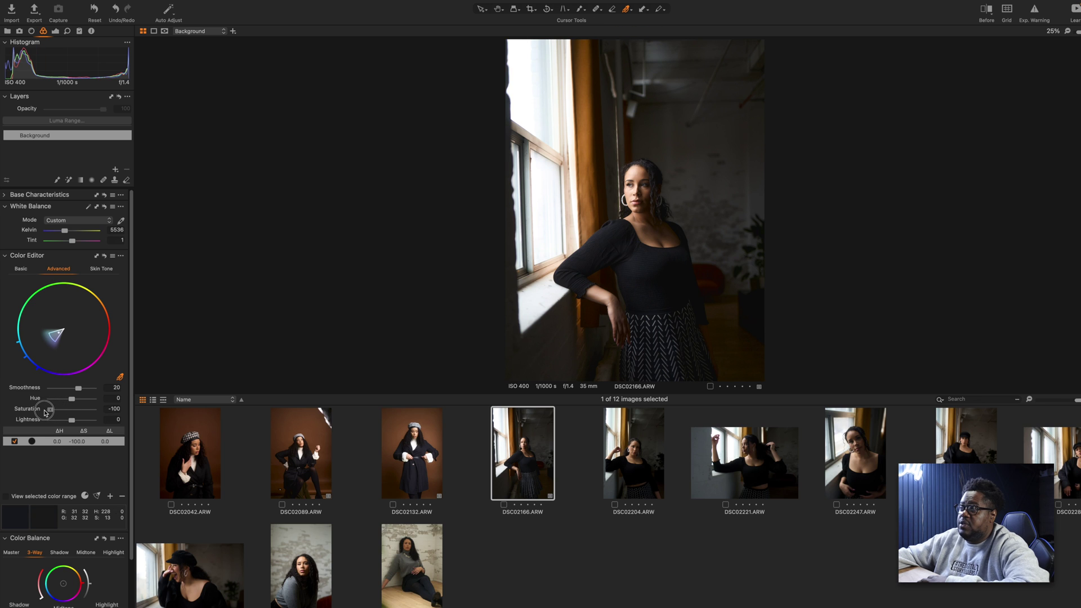
left_click_drag(72, 420, 66, 419)
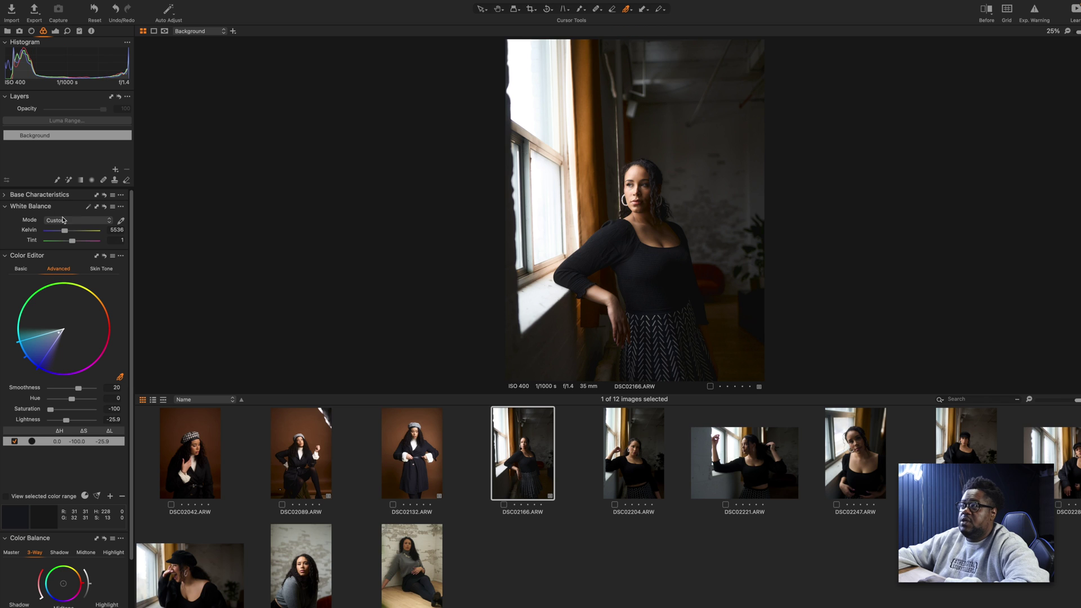
Try a Skin Tone Hue amount of -5 on the window portrait and undo it
left_click(94, 270)
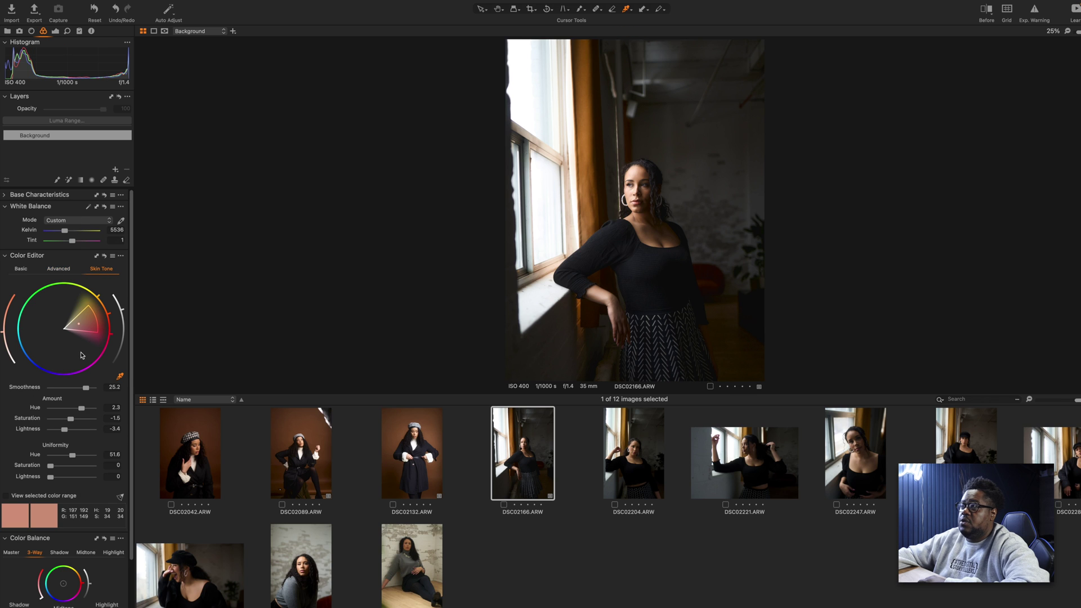
left_click_drag(81, 412, 35, 413)
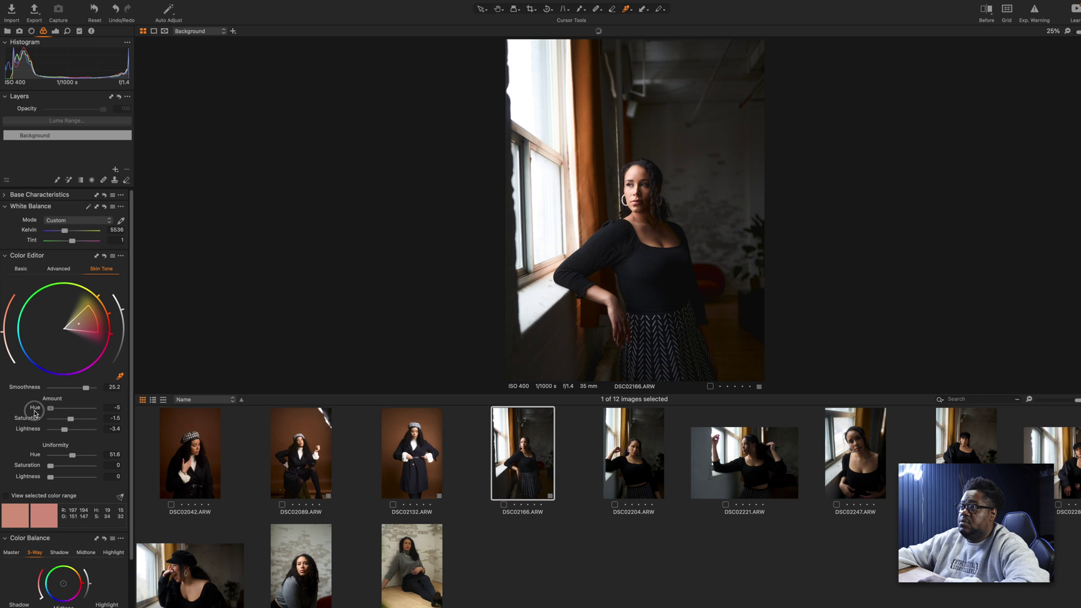
key("super+z")
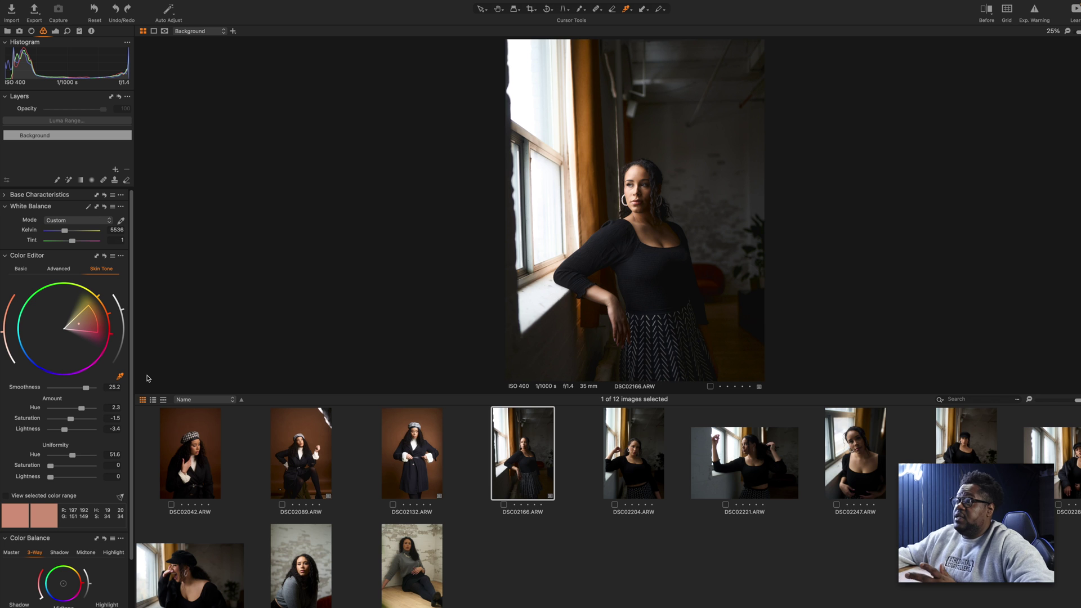
Examine window portrait DSC02280.ARW up close on the face and full screen, and view DSC02247.ARW full screen for comparison
key("Right")
left_click(1055, 454)
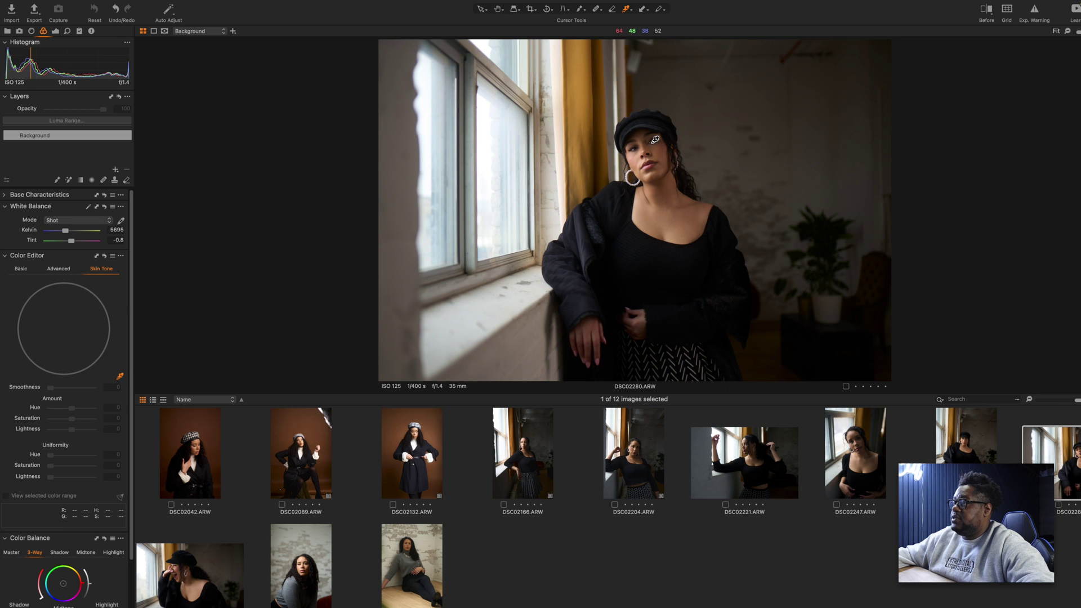
scroll(656, 140, "up", 5)
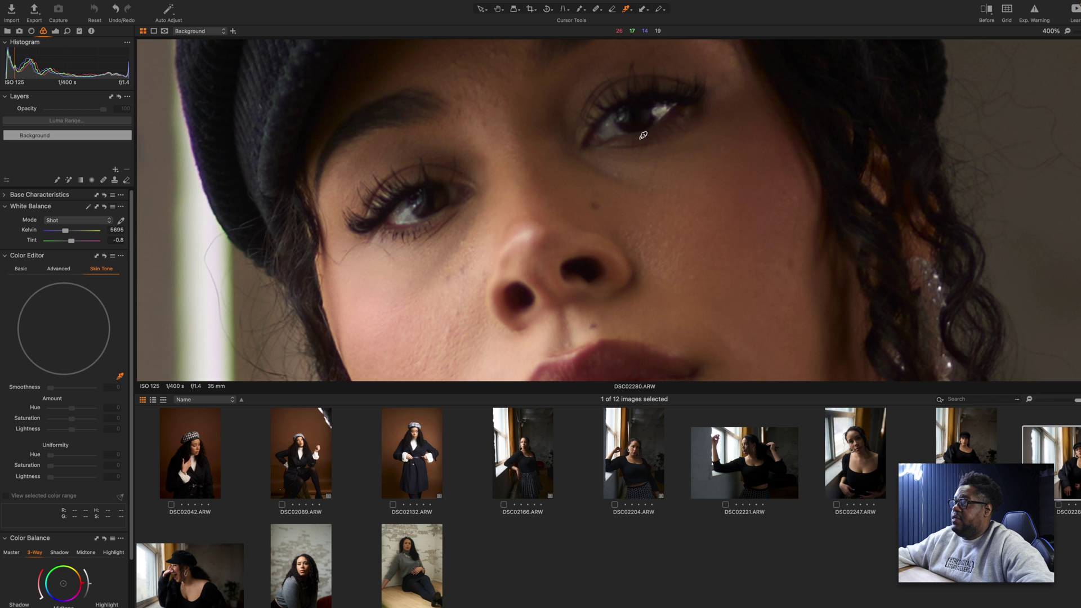
scroll(692, 241, "down", 5)
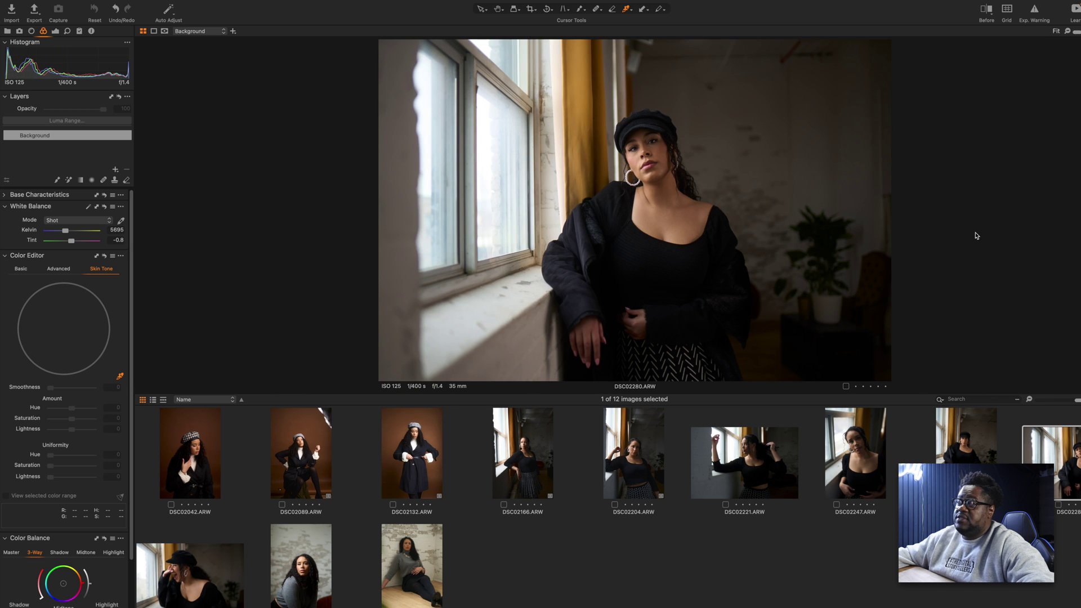
key("ctrl+super+f")
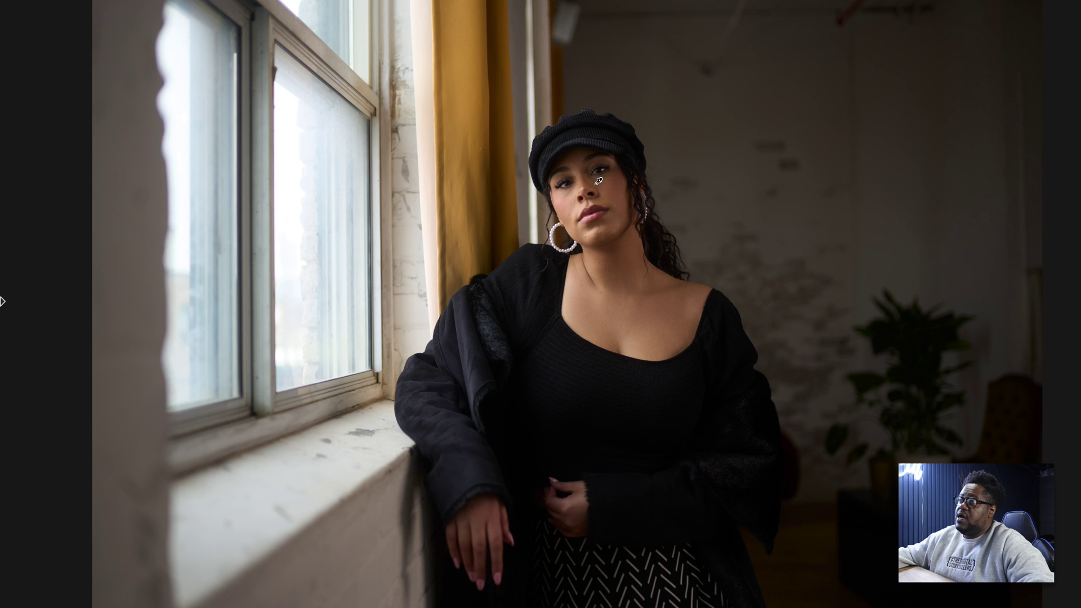
key("super+ctrl+f")
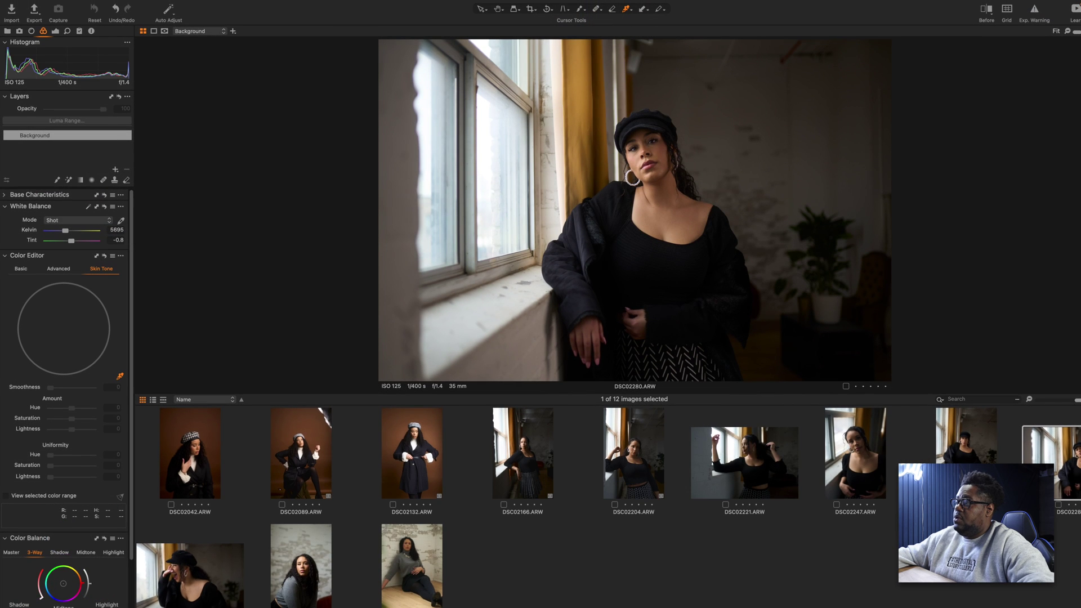
left_click(865, 457)
key("super+ctrl+f")
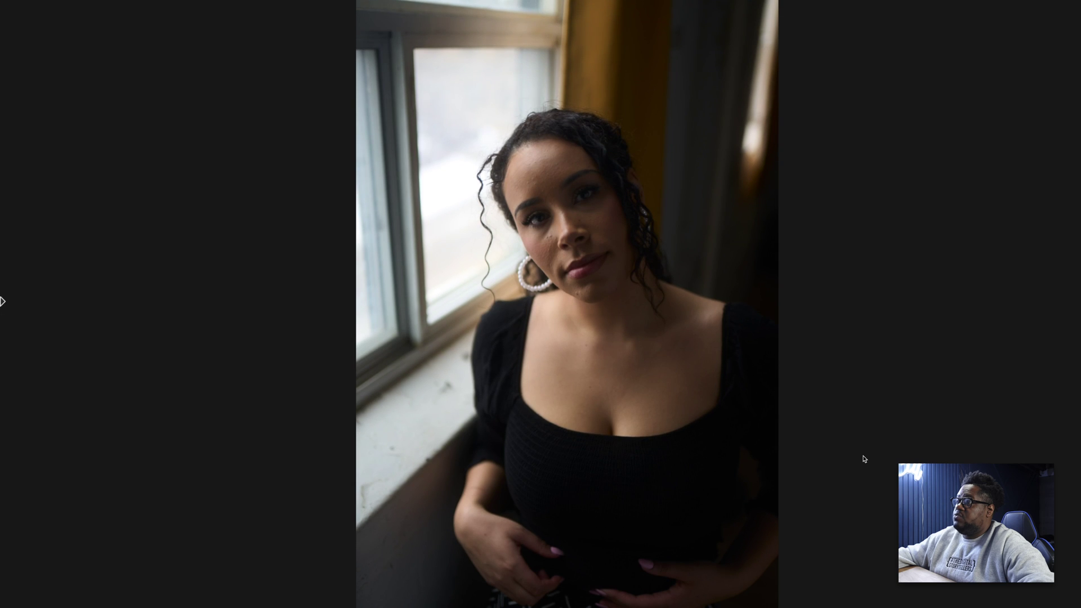
key("super+ctrl+f")
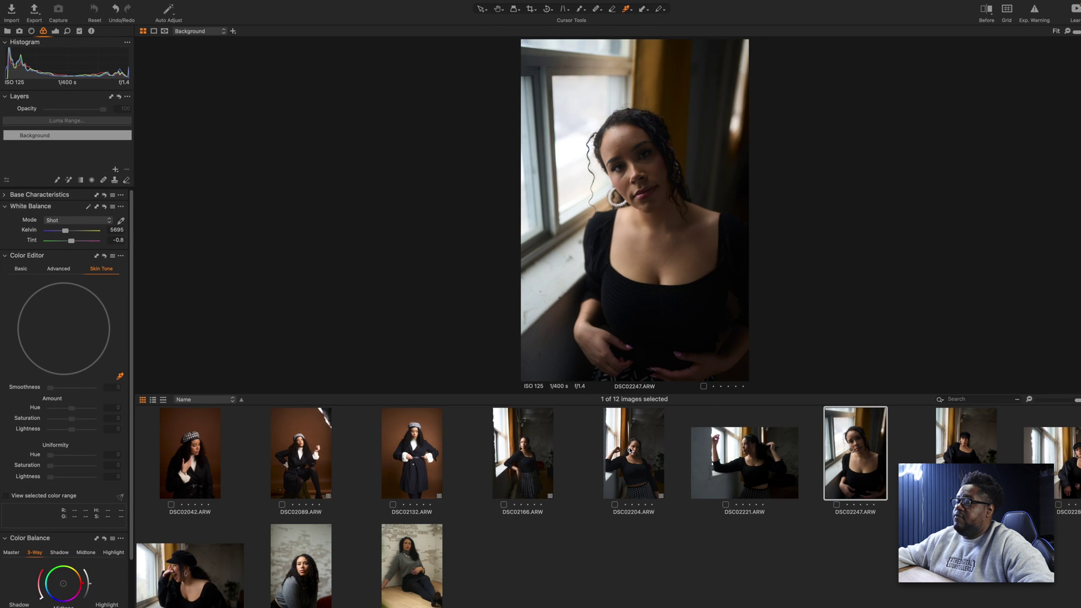
left_click(631, 451)
key("super+ctrl+f")
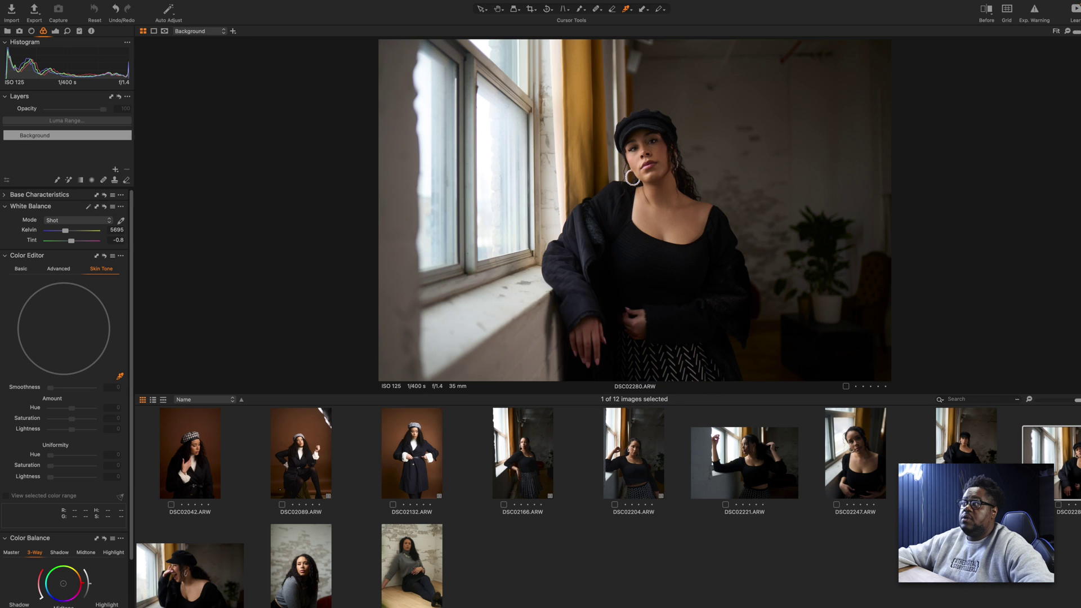
Apply the custom style NATUREL - CONTRAST to DSC02280.ARW, the window portrait with the black cap
left_click(146, 2)
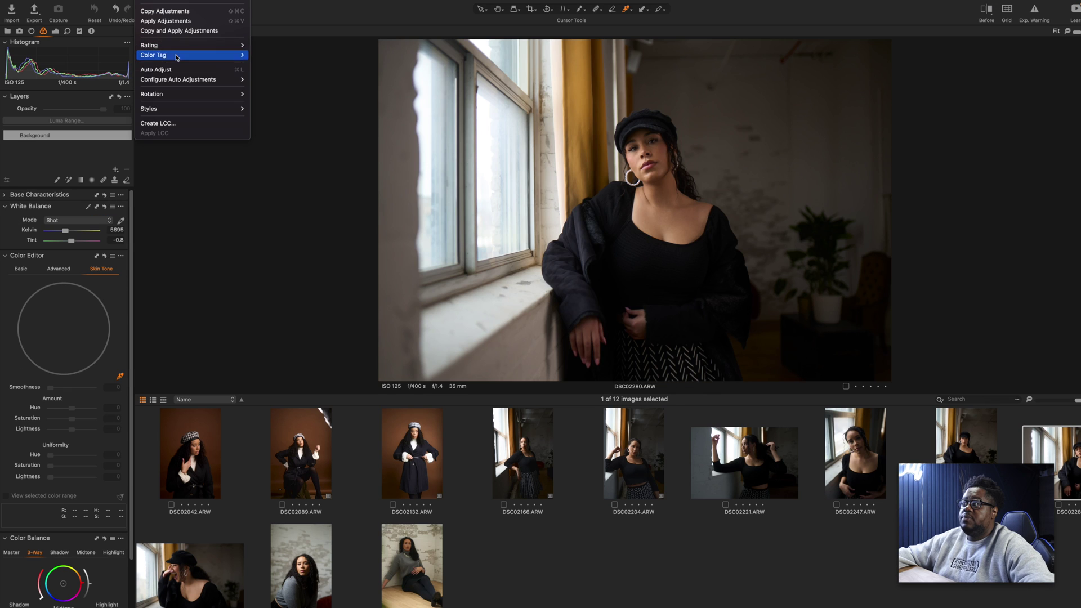
mouse_move(193, 108)
mouse_move(290, 112)
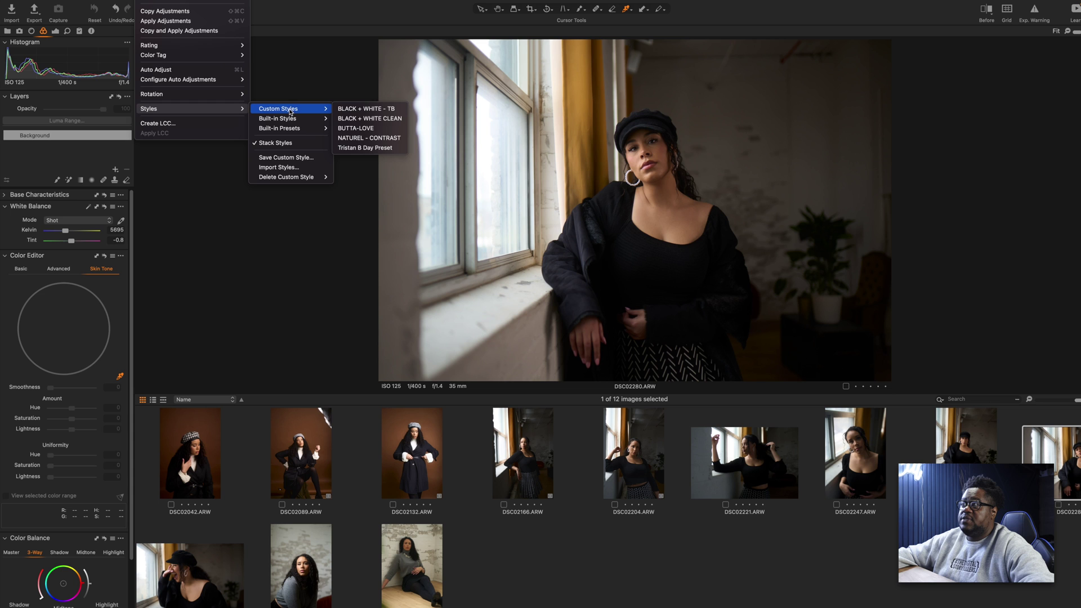
left_click(376, 139)
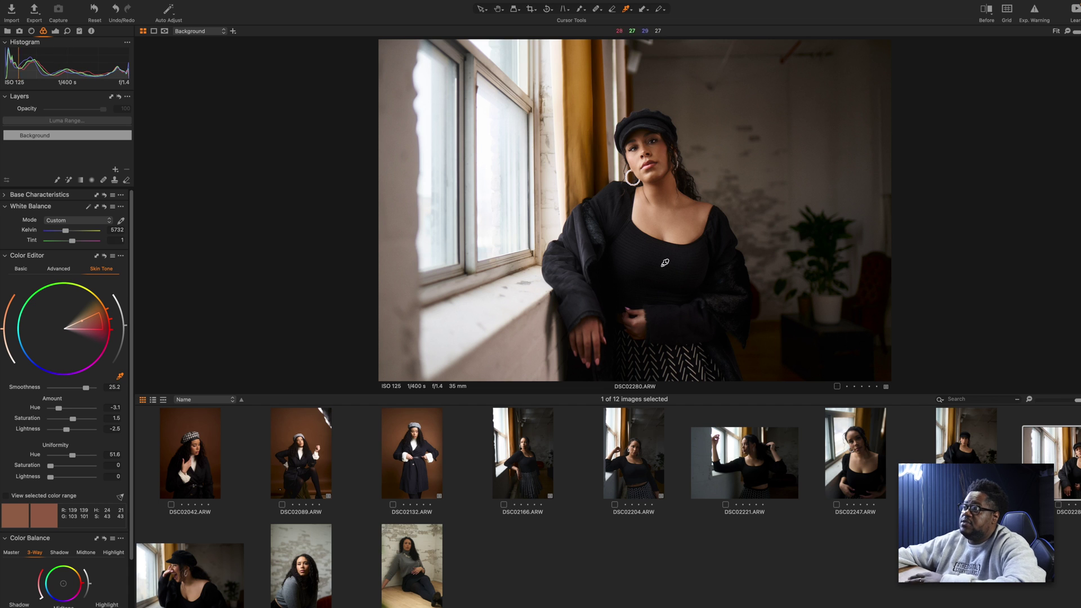
Set the white balance Kelvin of DSC02280.ARW to 4788 and compare it with the value from the style
left_click(479, 9)
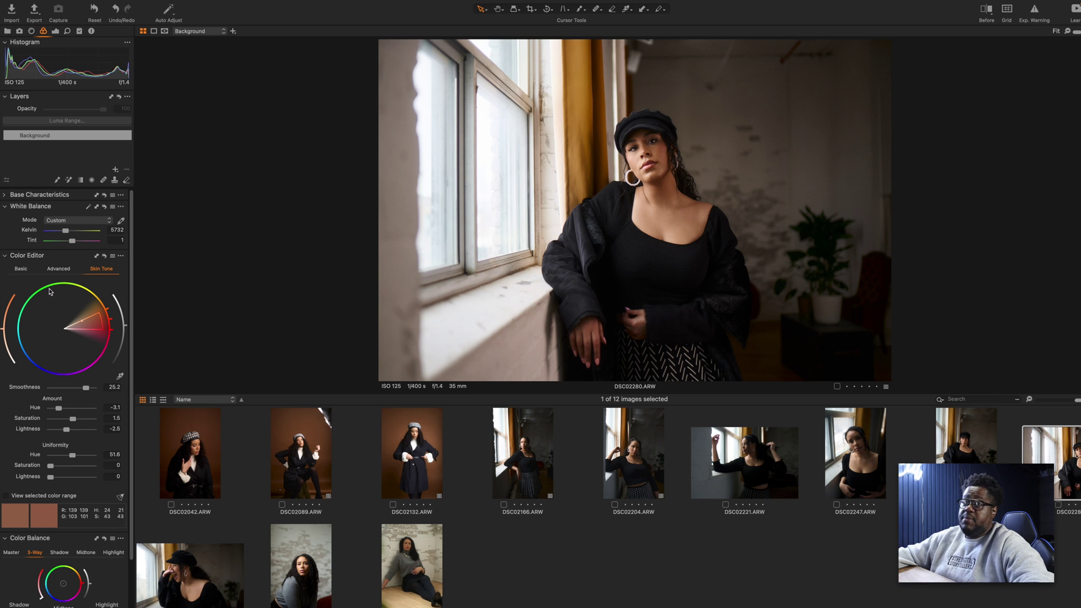
left_click_drag(66, 234, 64, 232)
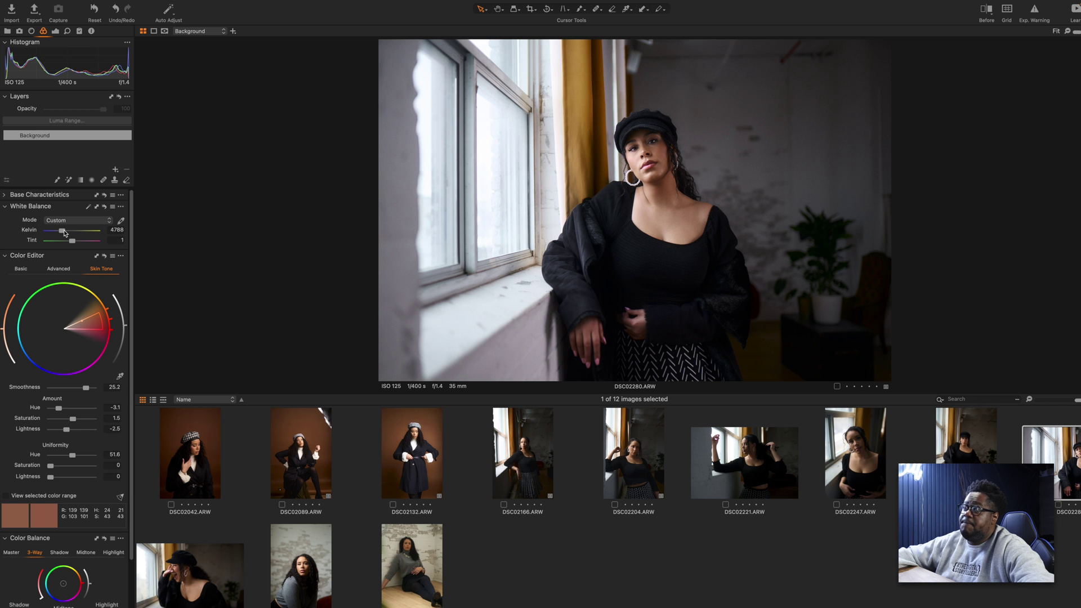
double_click(64, 231)
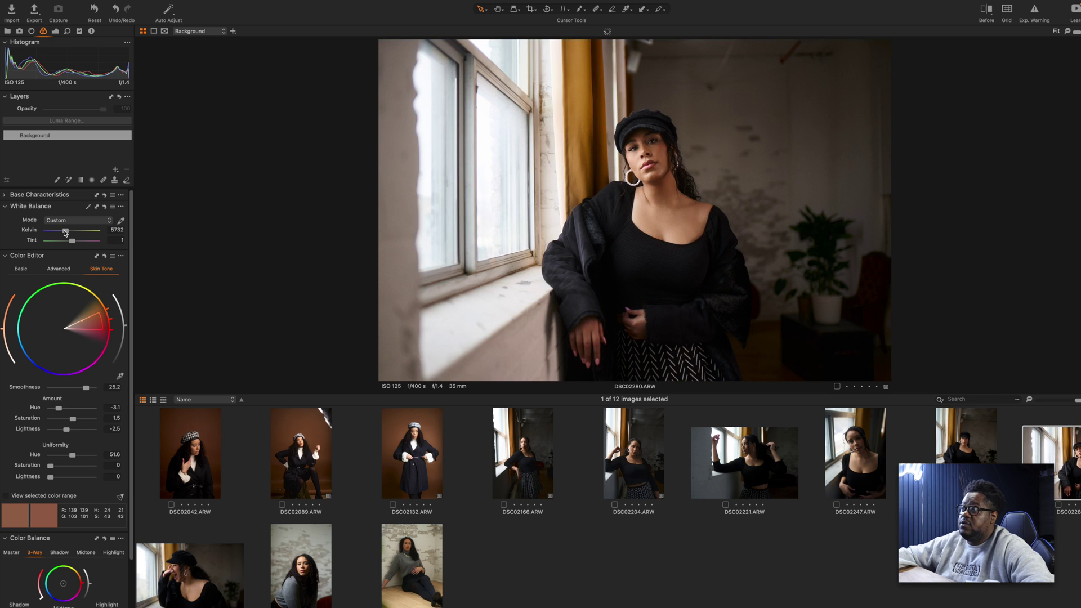
key("shift+super+z")
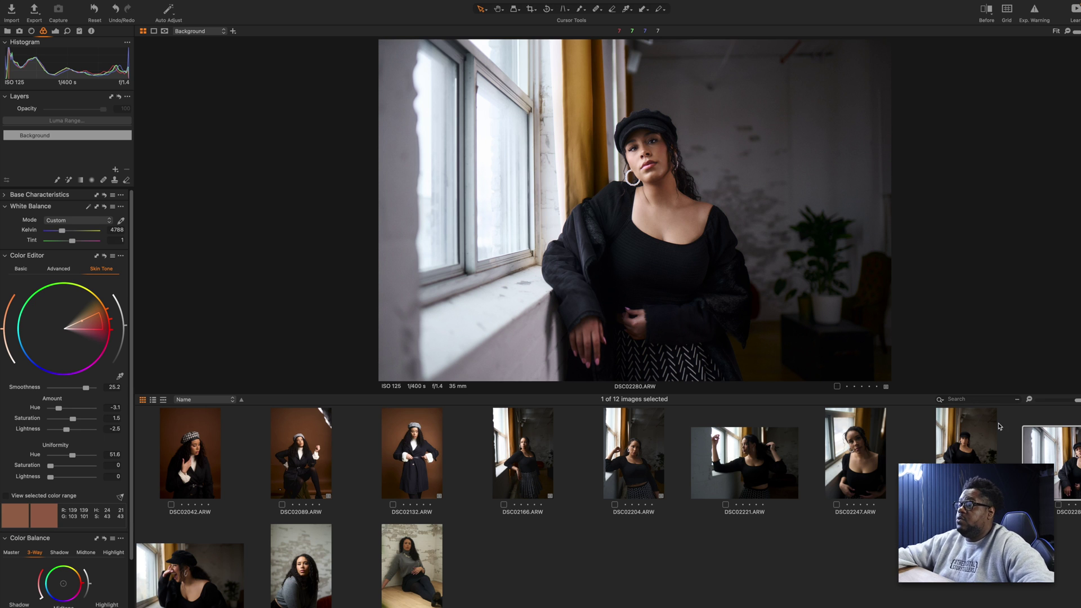
On DSC02375.ARW, the seated brick-wall portrait, set Kelvin to 4832 and Exposure to 0.98, and add an upper-range point on the RGB curve
key("Down")
left_click(55, 32)
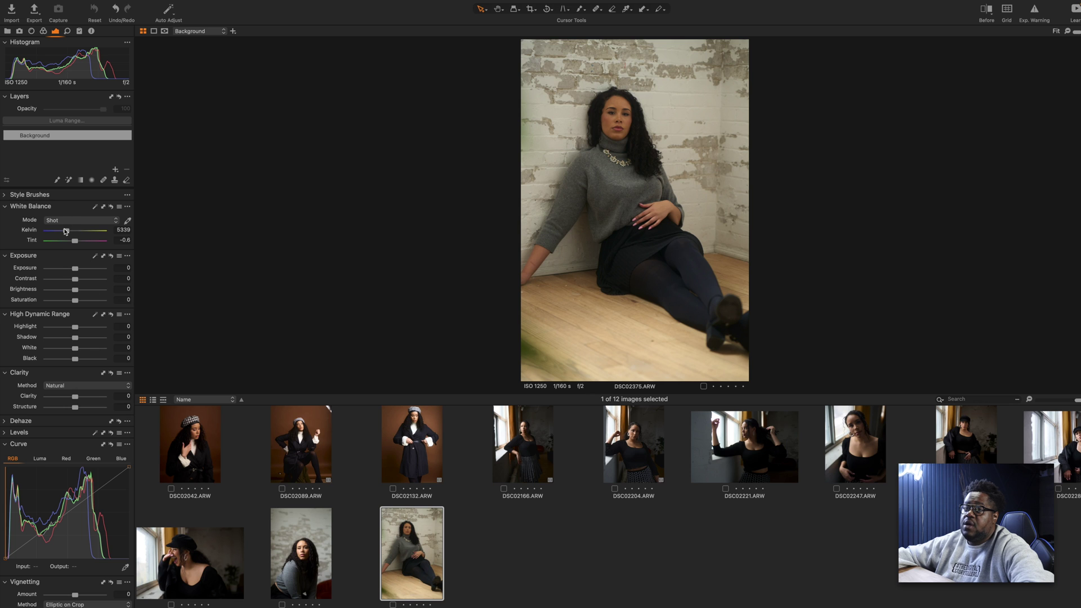
left_click_drag(65, 231, 64, 231)
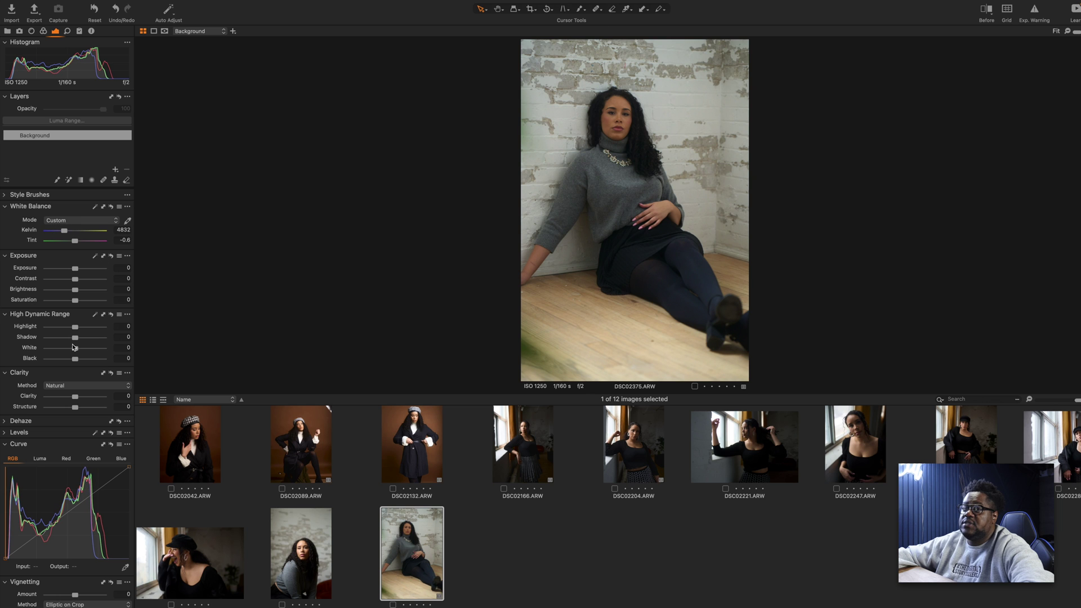
left_click_drag(76, 271, 82, 271)
left_click_drag(7, 559, 28, 544)
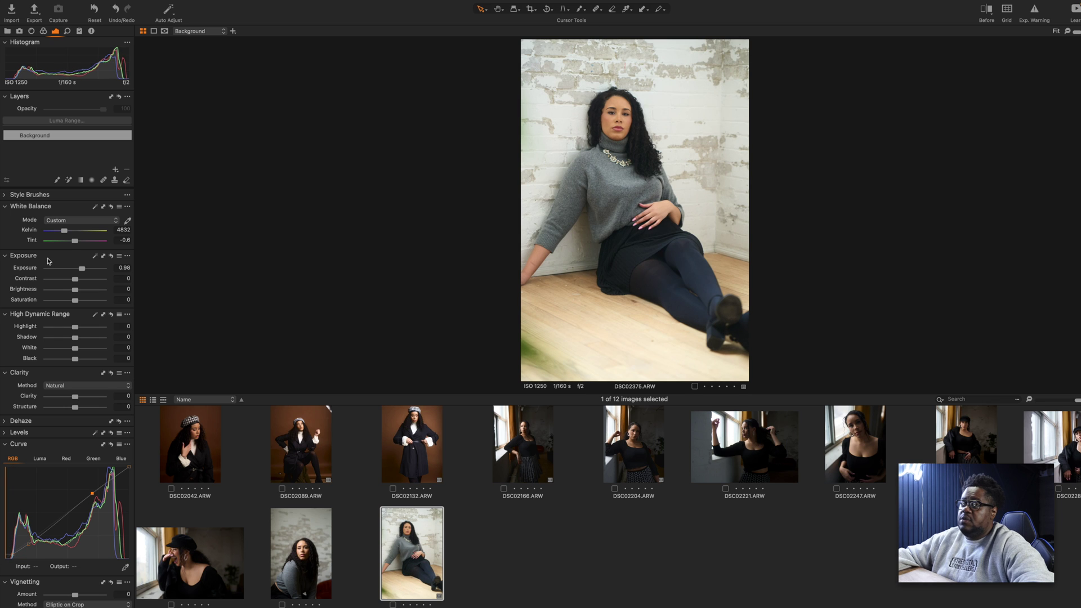
Sample the forehead as the Skin Tone range of the seated portrait and set the Hue amount to 3.9
left_click(43, 31)
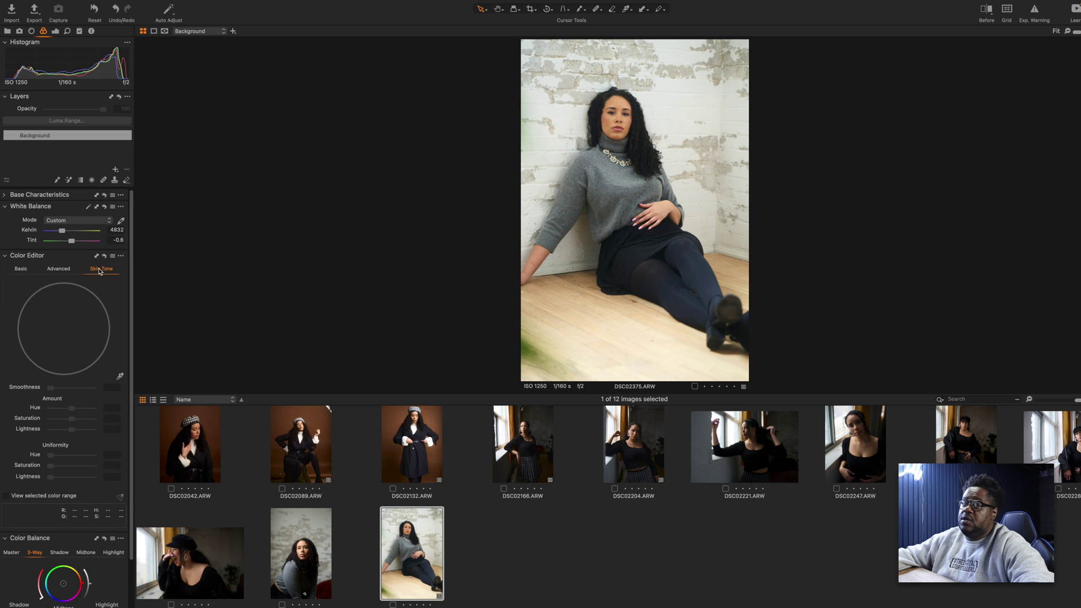
left_click(120, 377)
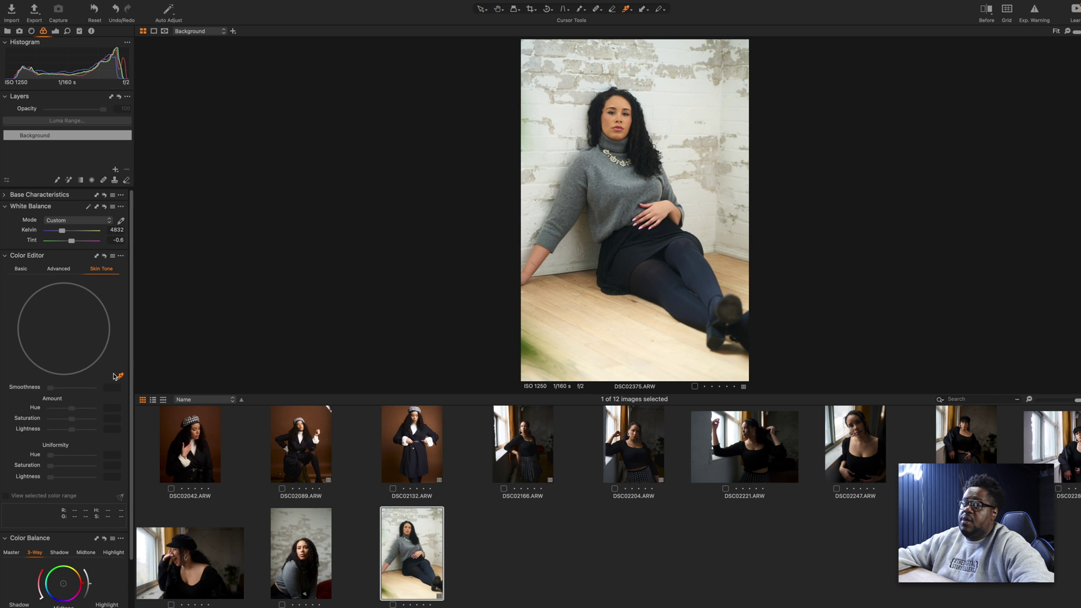
left_click(622, 101)
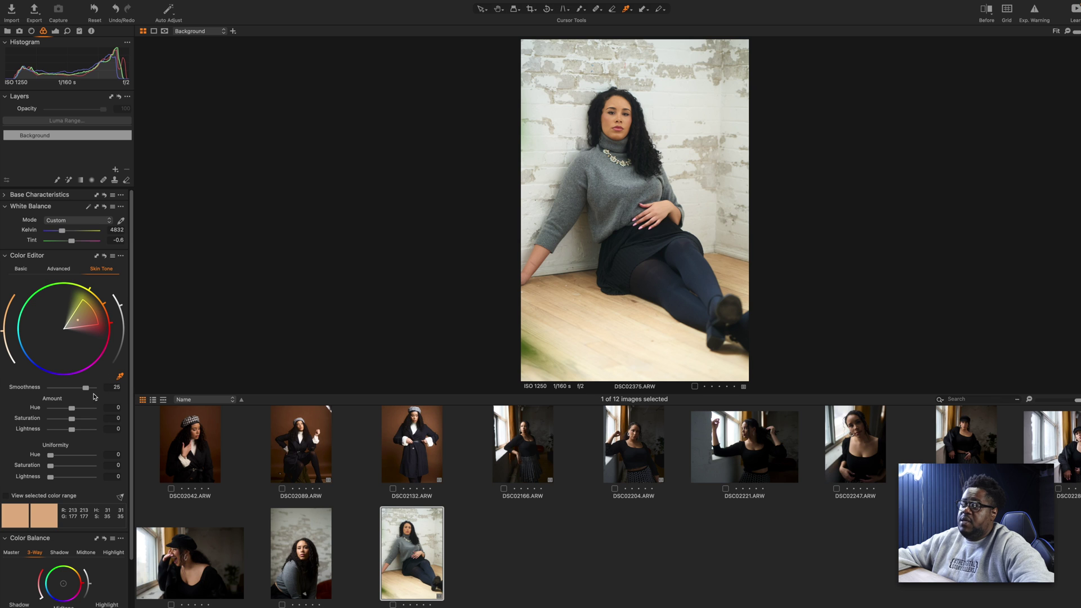
left_click_drag(73, 412, 31, 410)
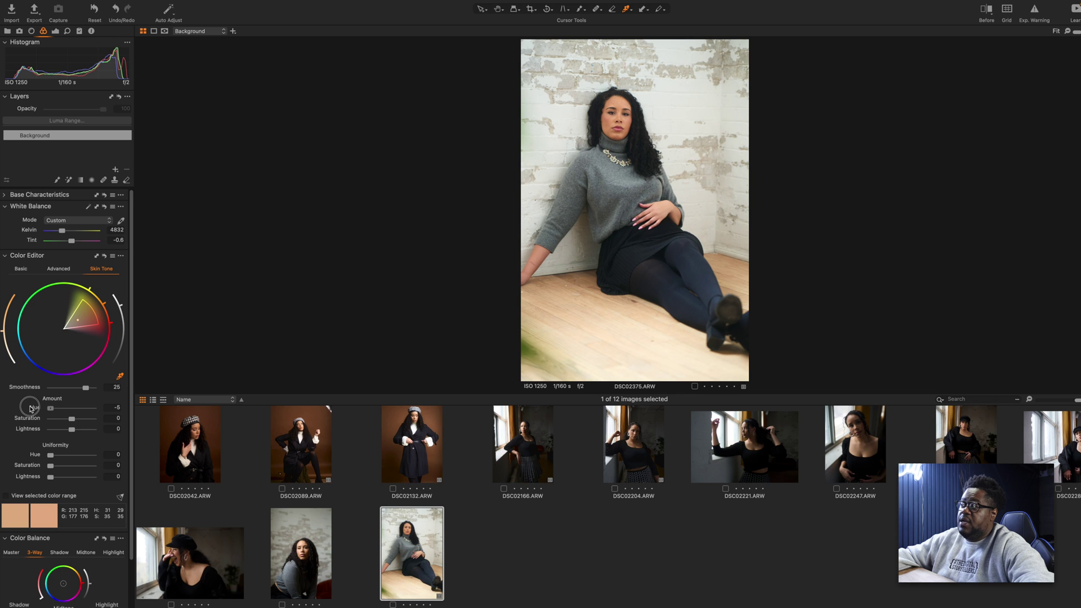
left_click_drag(31, 409, 227, 436)
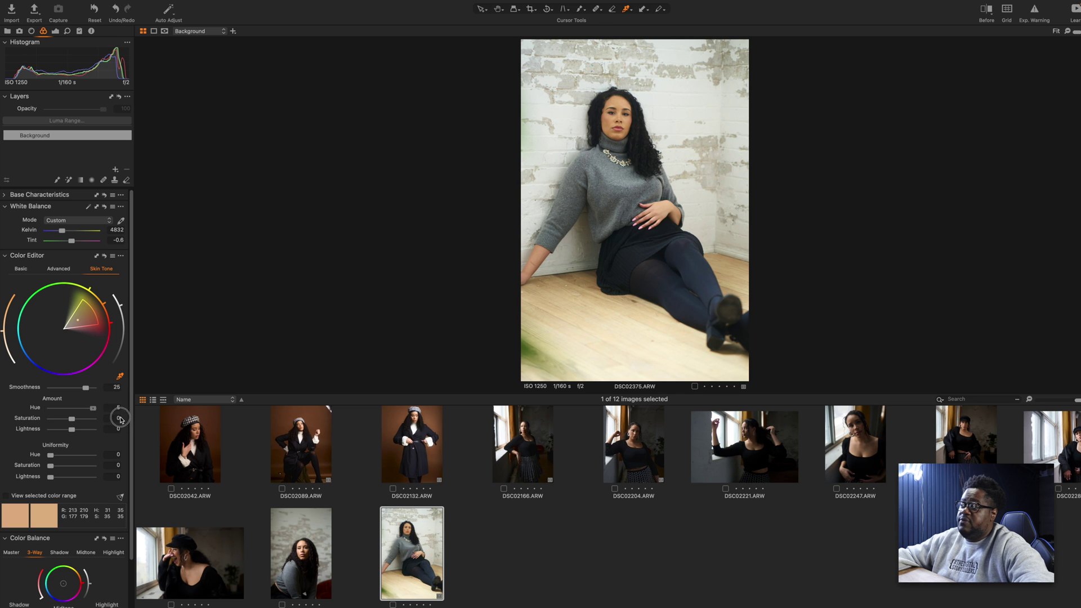
left_click_drag(93, 409, 89, 413)
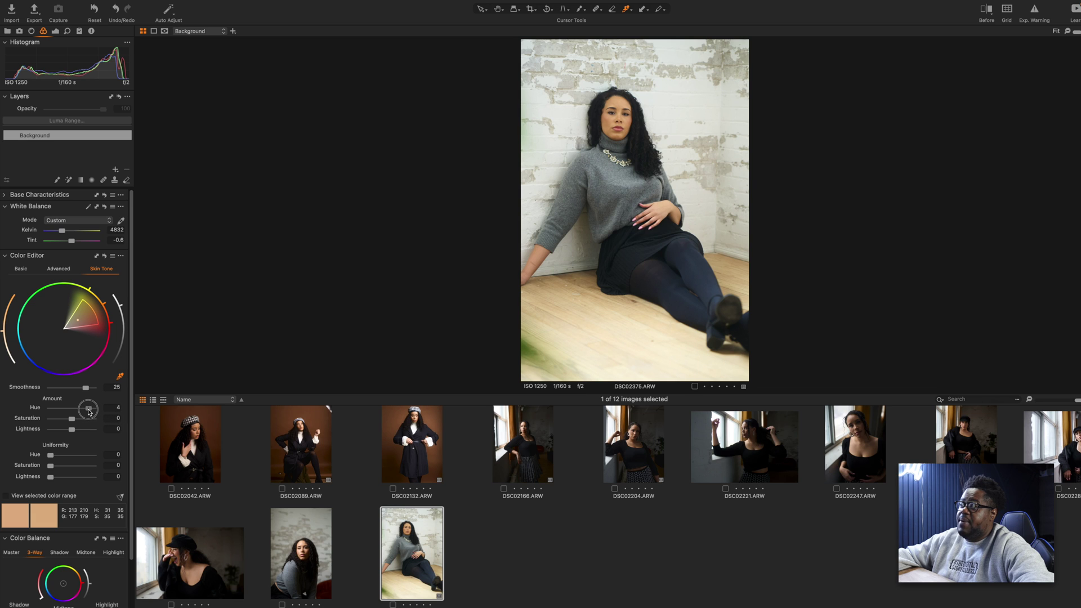
left_click_drag(89, 412, 90, 412)
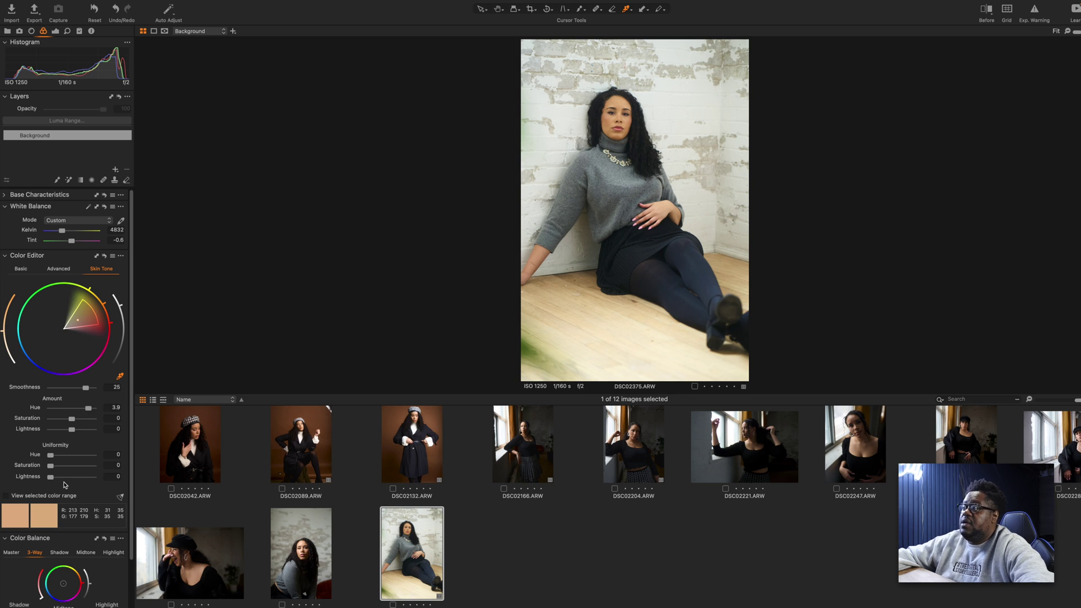
Set the Skin Tone amounts of the seated portrait to Lightness -4.3 and Saturation -11.9
left_click_drag(71, 432, 49, 431)
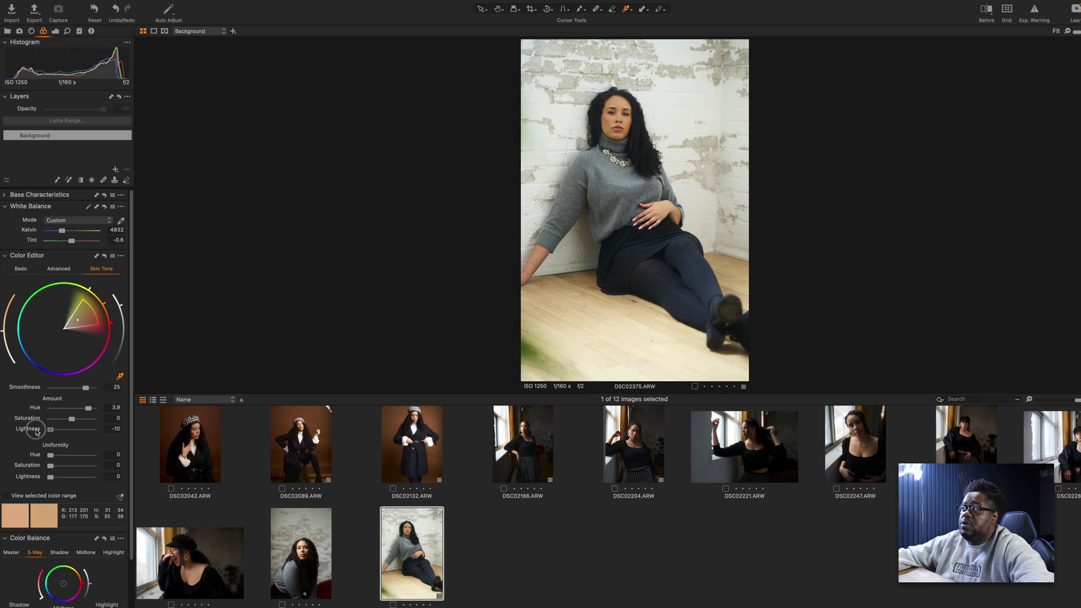
left_click_drag(50, 432, 154, 440)
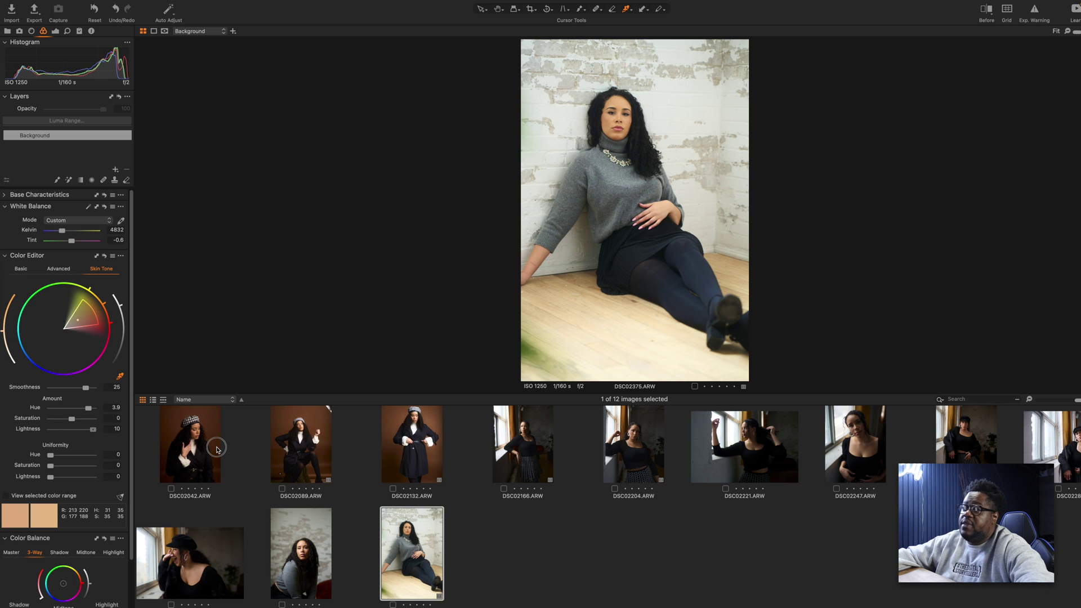
left_click_drag(218, 449, 64, 418)
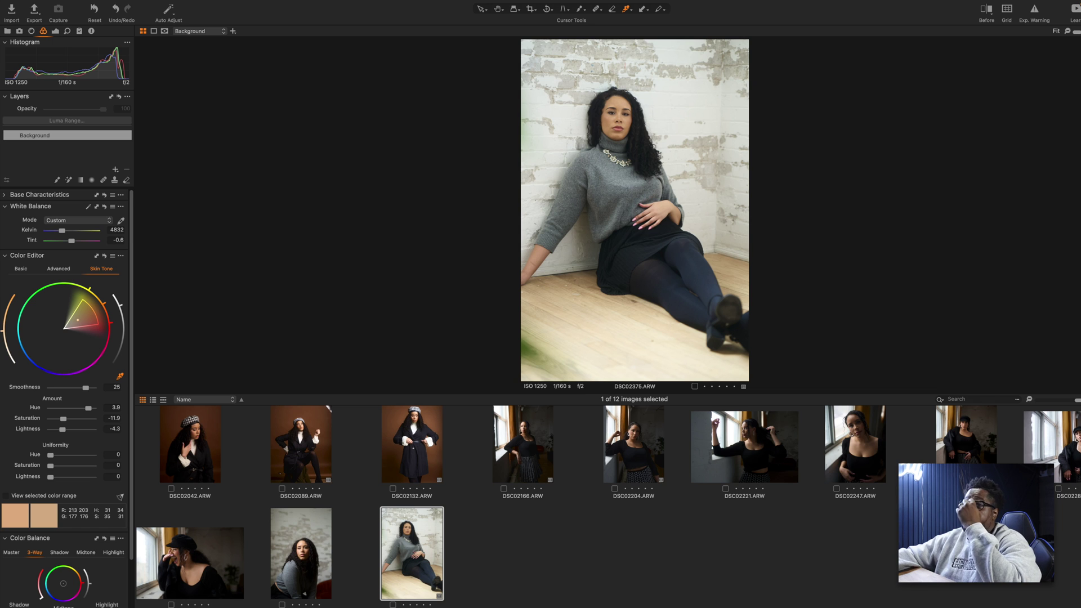
left_click(147, 1)
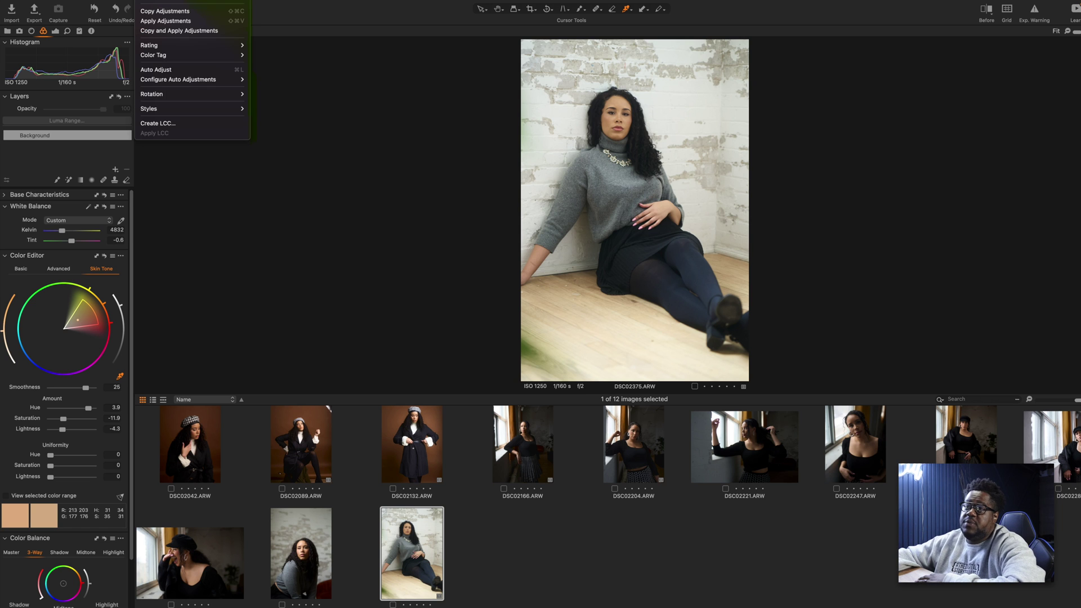
mouse_move(188, 109)
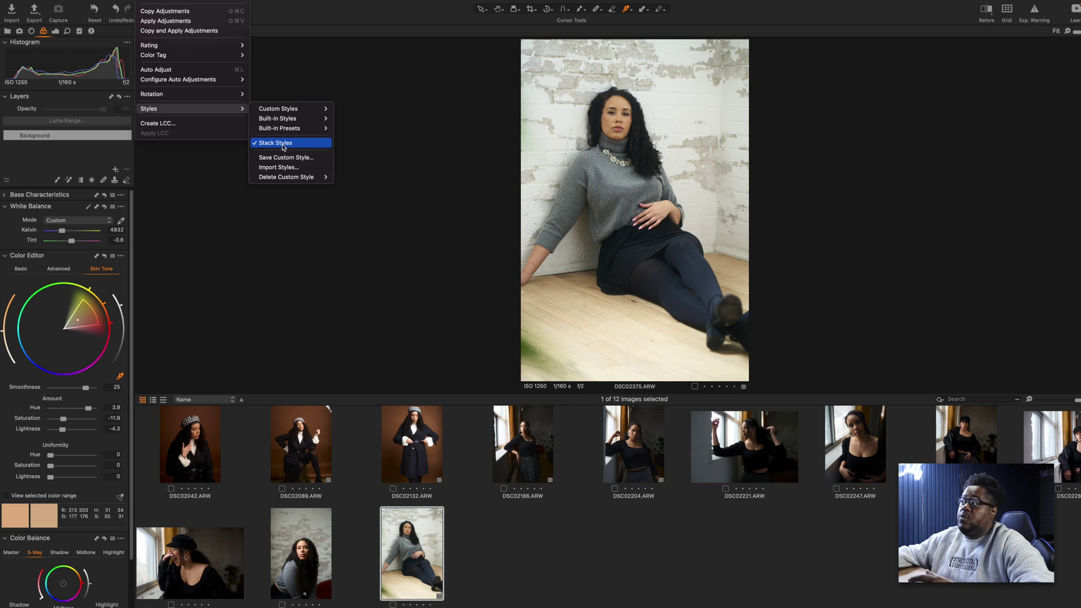
left_click(272, 330)
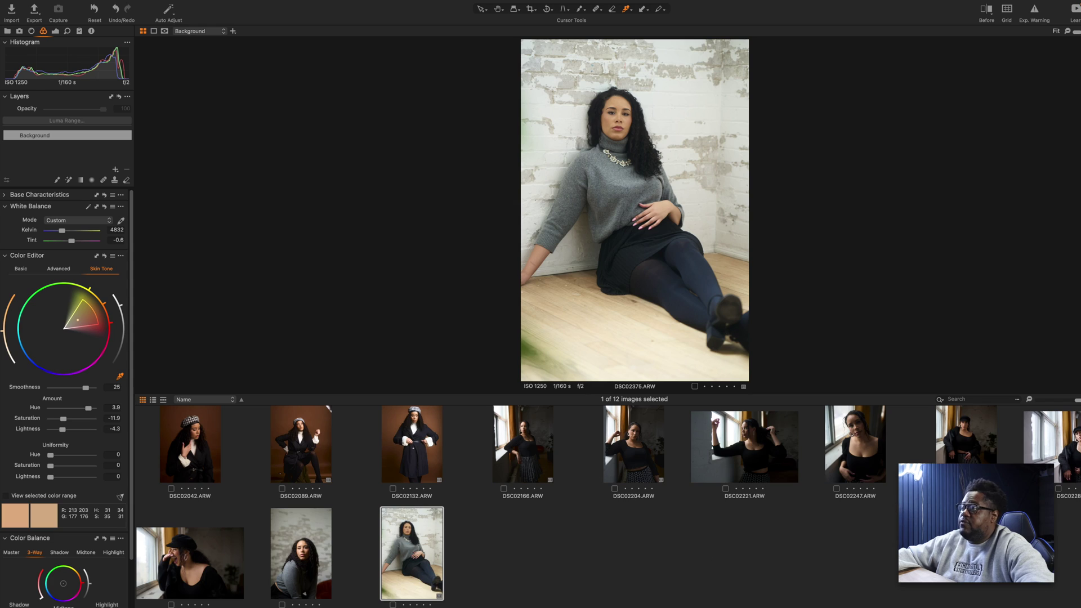
scroll(274, 406, "up", 1)
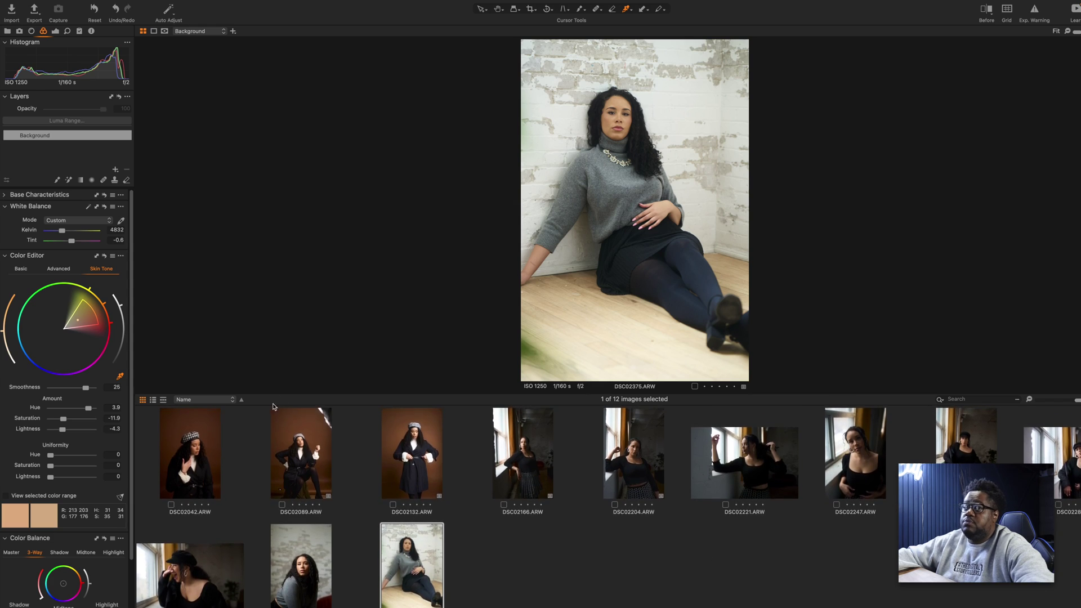